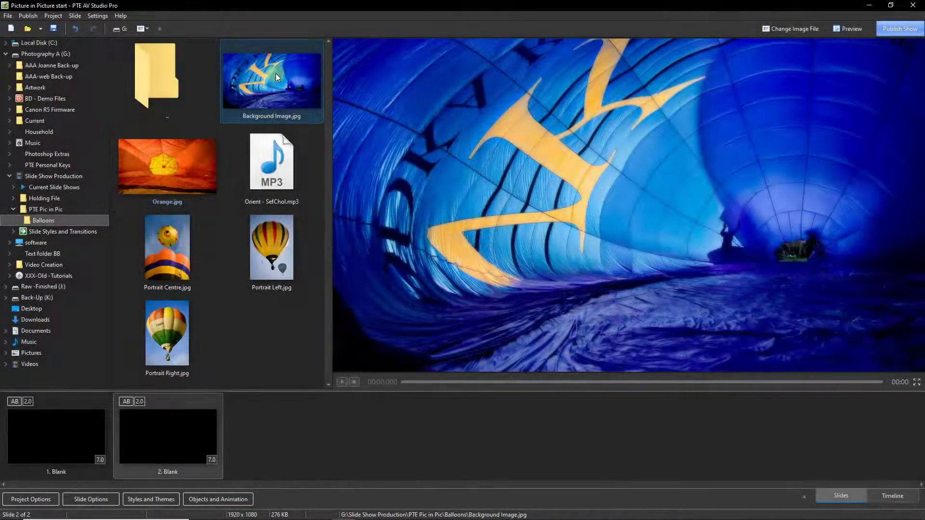
Step: Insert Background Image.jpg and Orange.jpg as slides 2 and 3, giving slide 2 a 25-second duration
left_click_drag(273, 72, 102, 433)
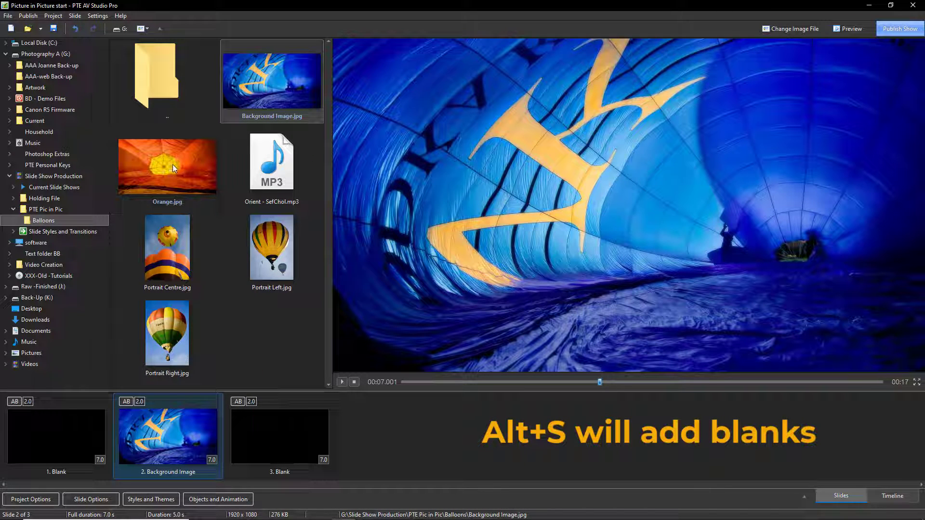
mouse_move(170, 161)
left_mouse_down()
mouse_move(173, 252)
mouse_move(211, 403)
mouse_move(231, 432)
mouse_move(220, 458)
left_mouse_up()
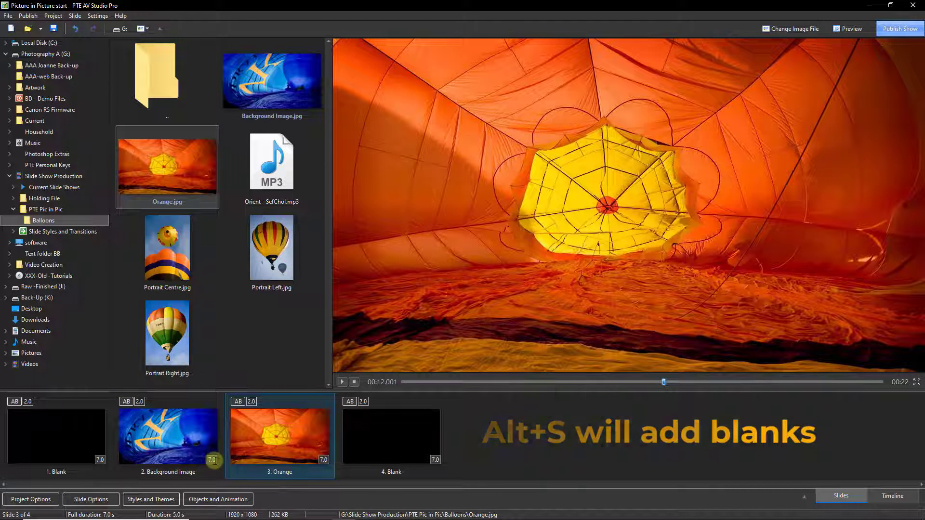
left_click(220, 457)
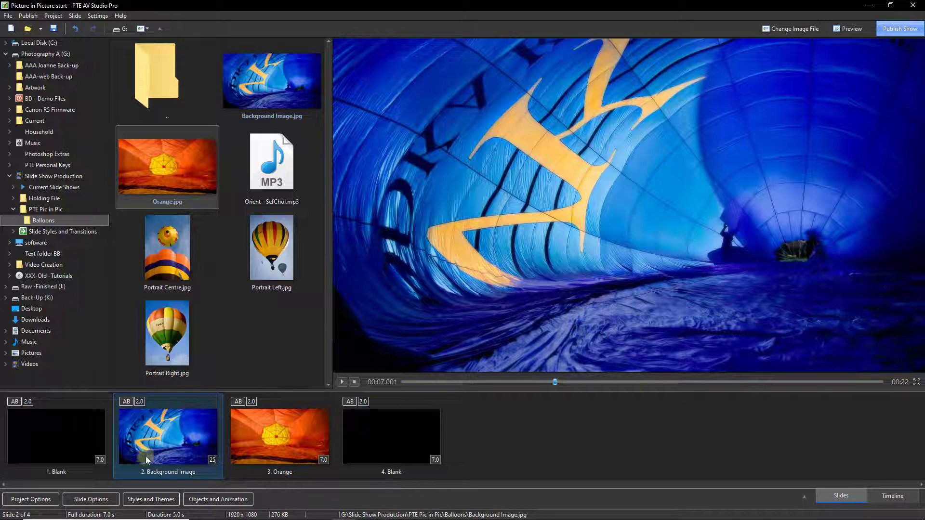
key("Return")
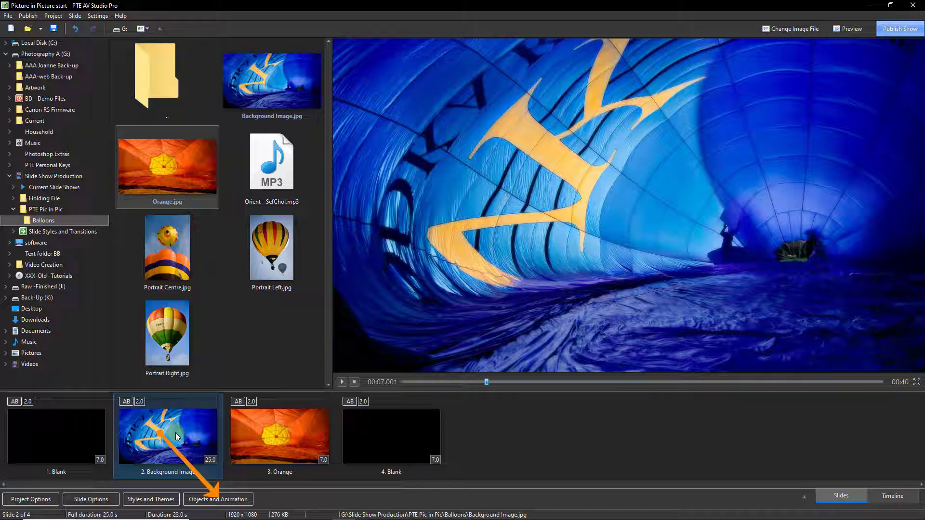
Step: Open the Background Image slide in Objects and Animation and deselect its layer
left_click(213, 500)
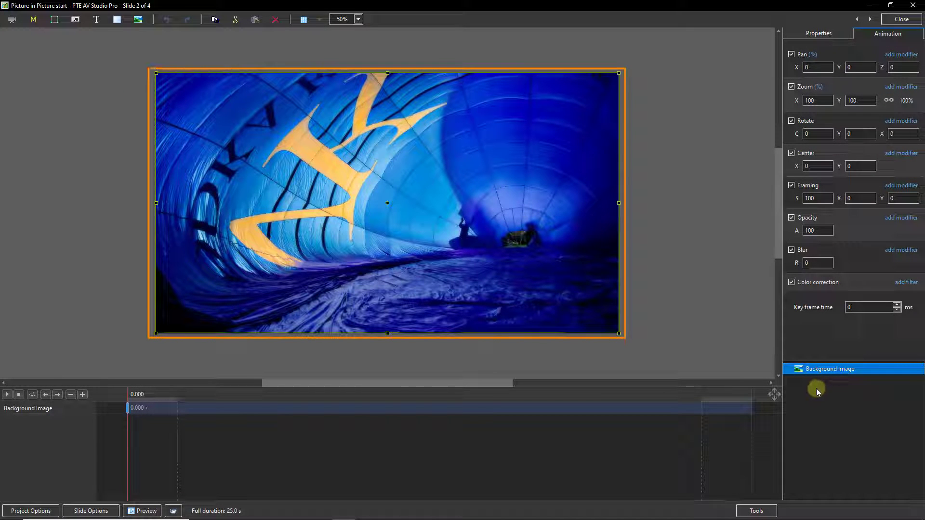
left_click(838, 419)
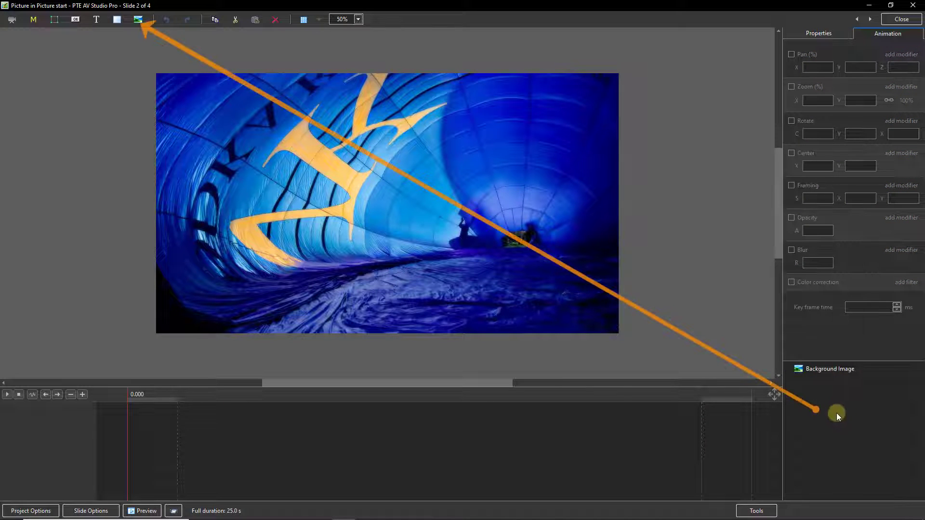
Step: Add the Portrait Left and Portrait Right images as objects on slide 2
left_click(139, 20)
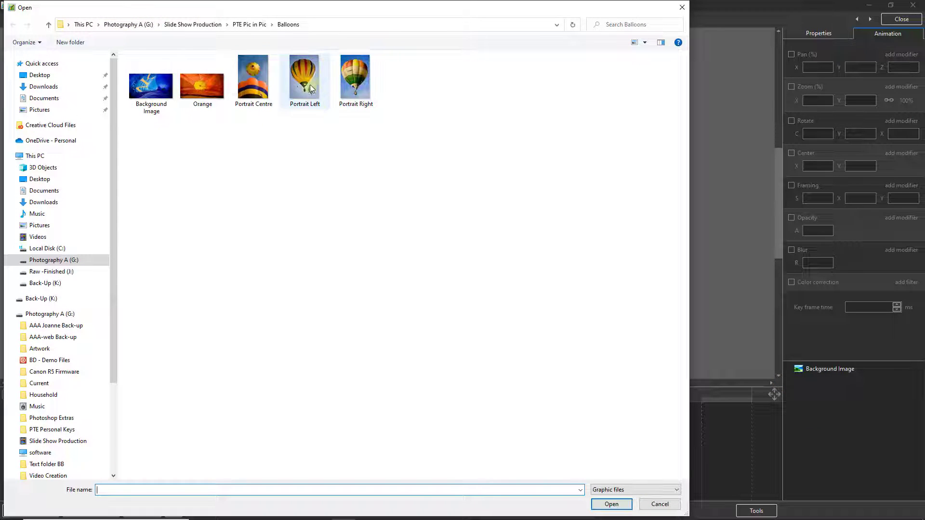
left_click(311, 88)
left_click(359, 87, "ctrl")
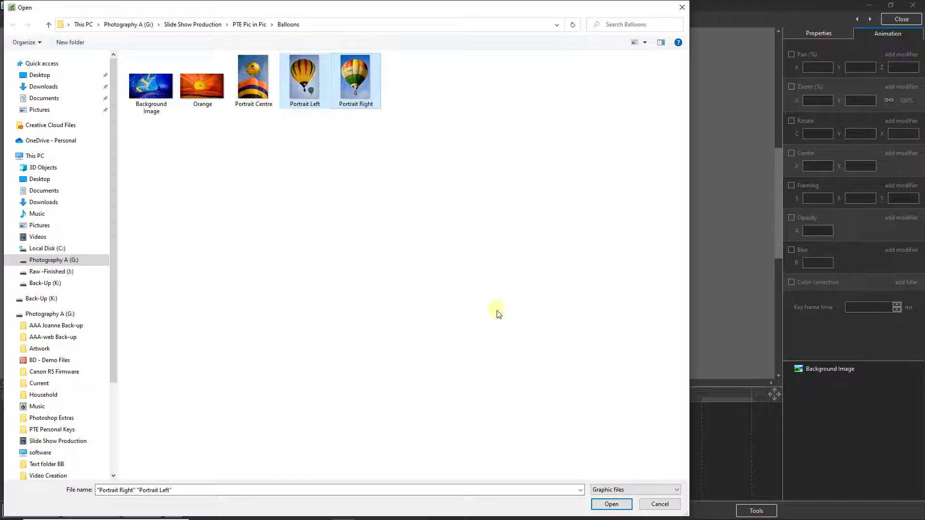
left_click(612, 504)
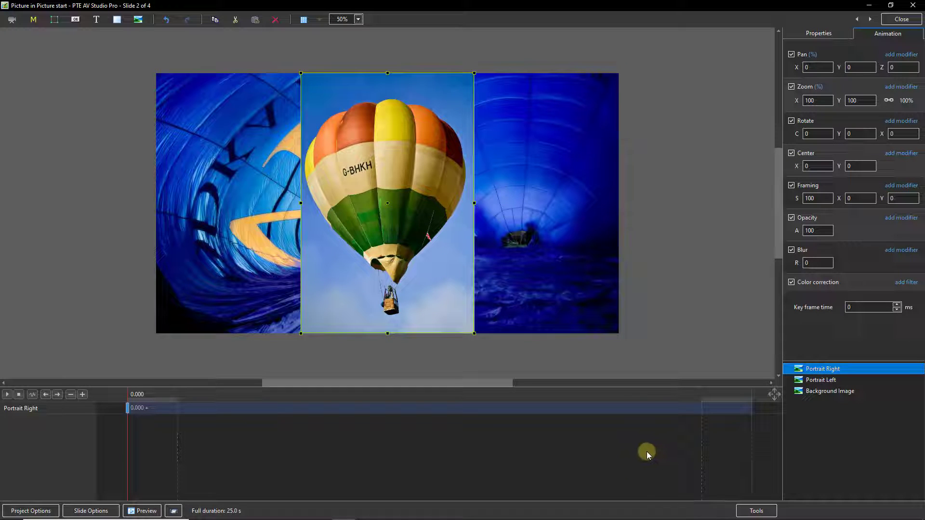
Step: Select both portraits at their starting keyframe and set Zoom X to 90%
left_click(820, 380, "ctrl")
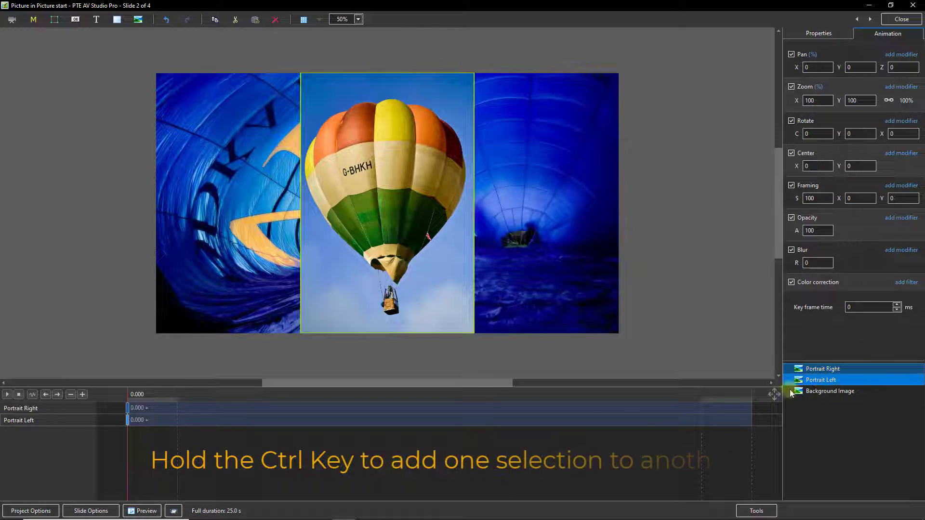
left_click(126, 407)
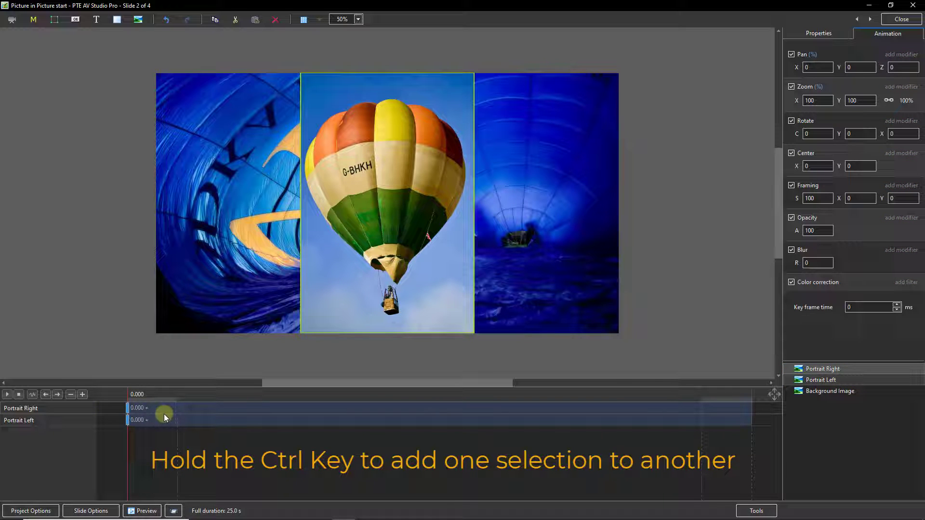
left_click(404, 299)
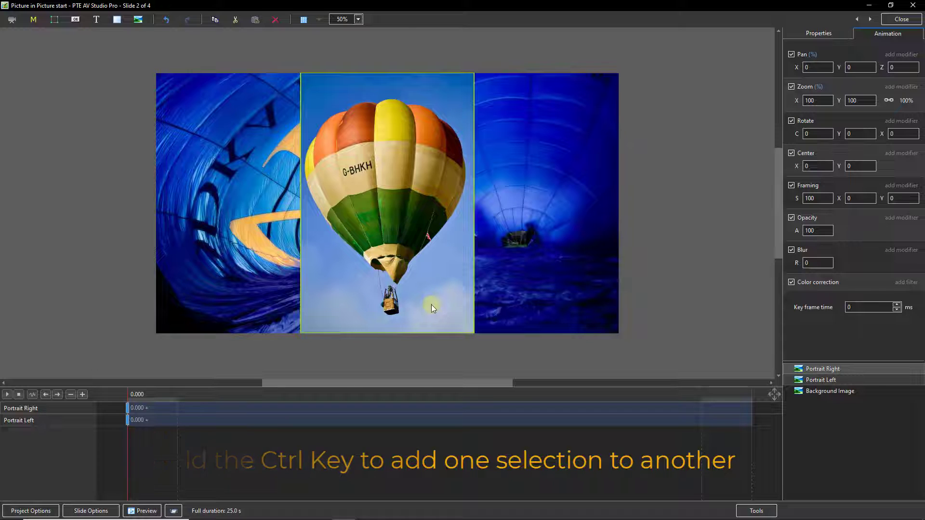
double_click(818, 101)
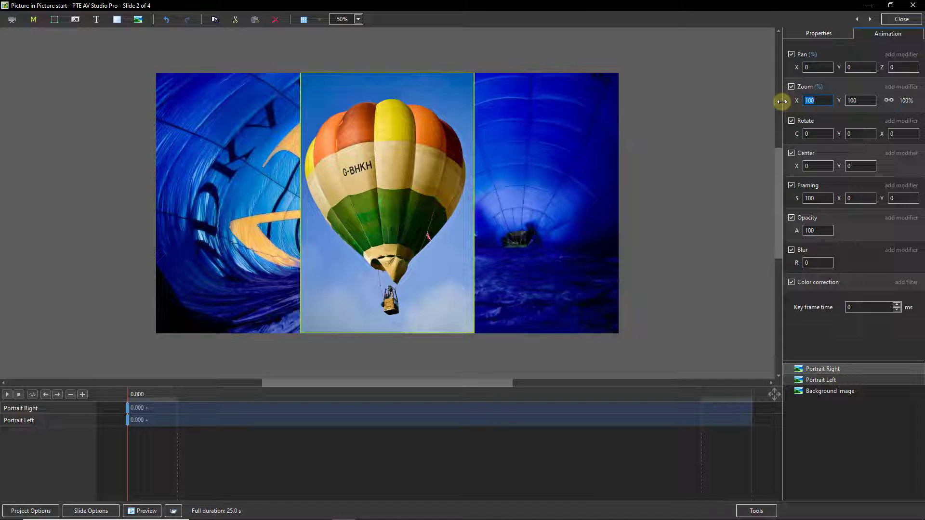
type("90")
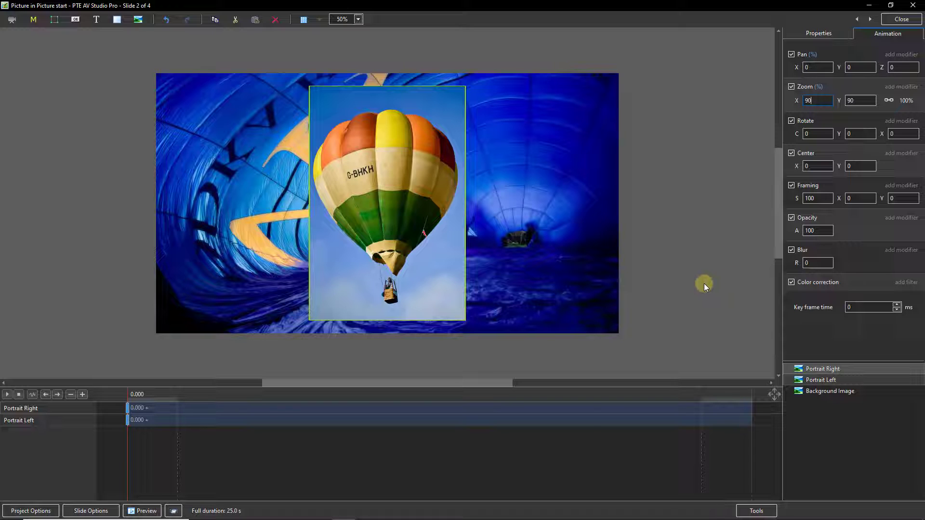
left_click(817, 33)
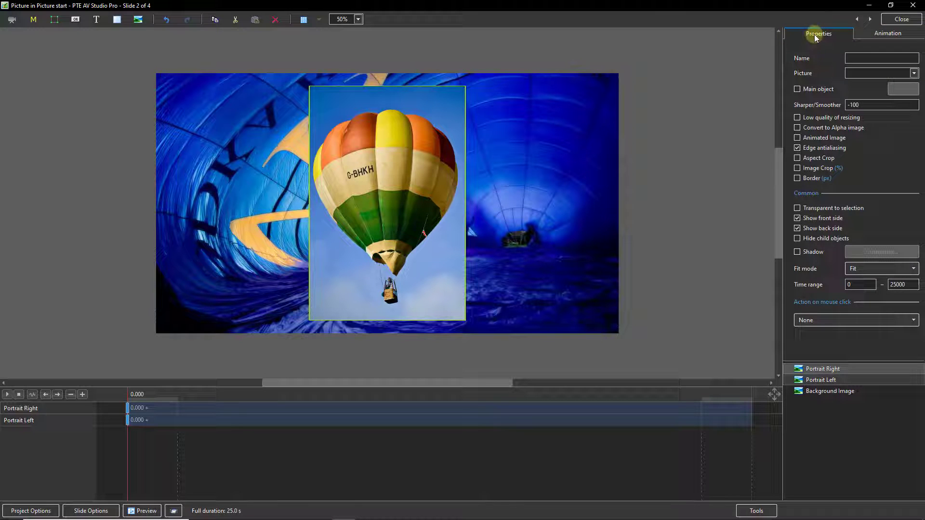
Step: Turn on the Border and Shadow options for the portrait pictures
left_click(797, 178)
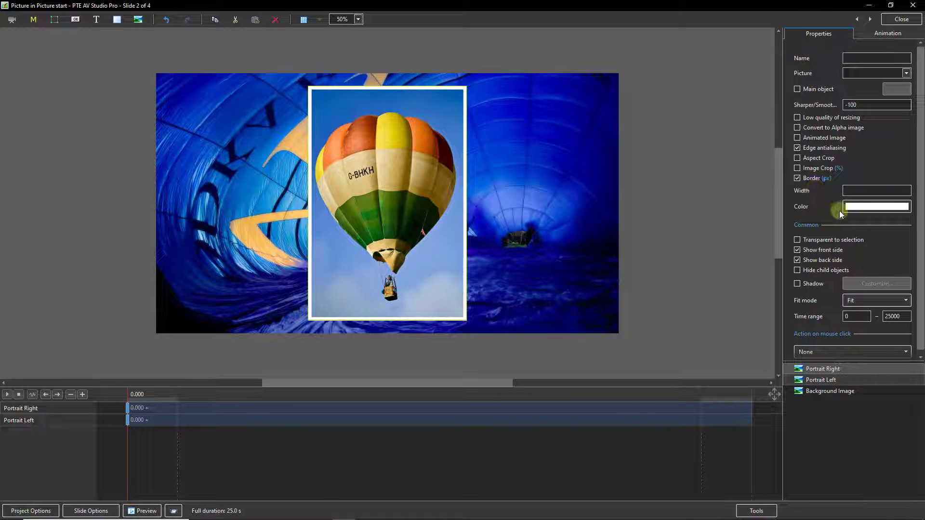
left_click(797, 283)
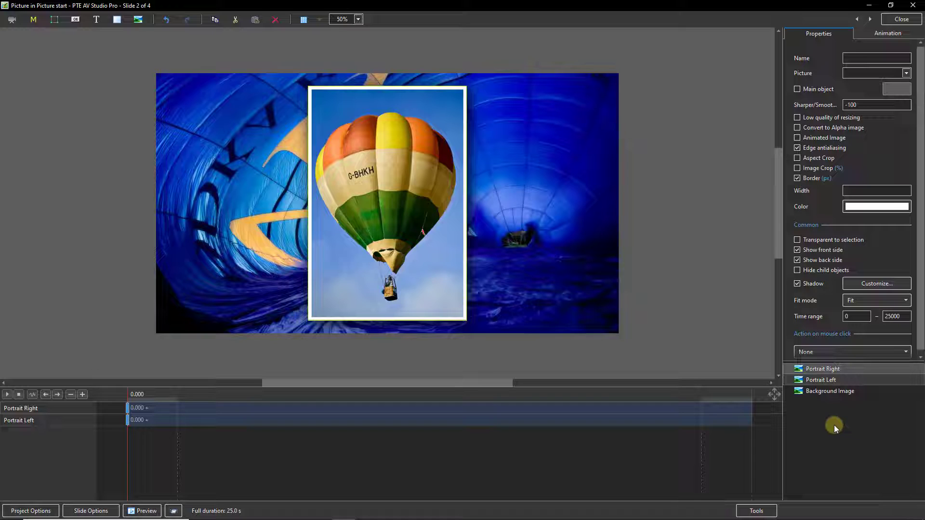
left_click(883, 34)
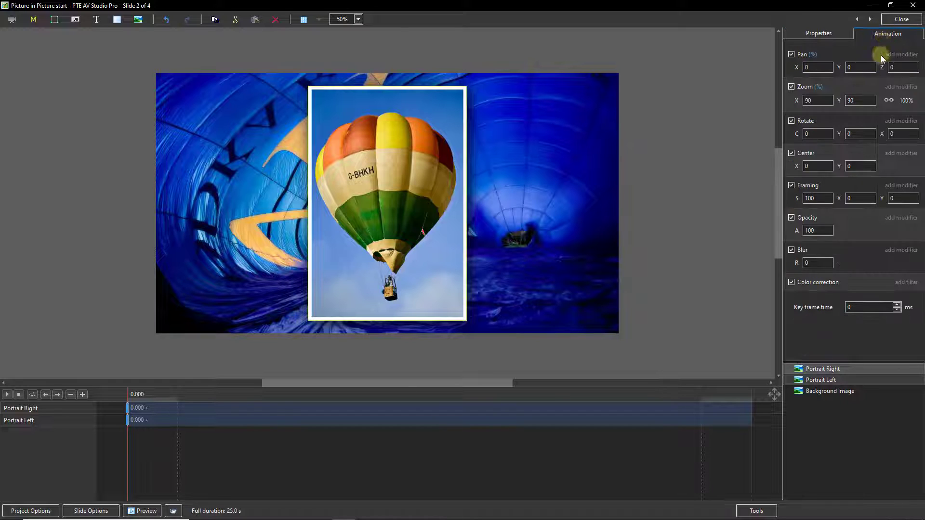
Step: Raise Portrait Left one layer above Portrait Right with Ctrl+PgUp
left_click(820, 382)
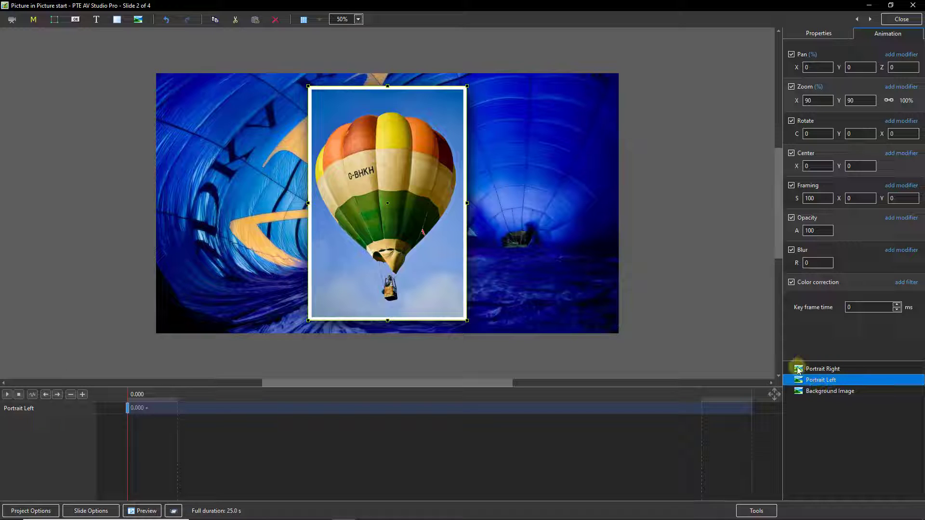
right_click(825, 382)
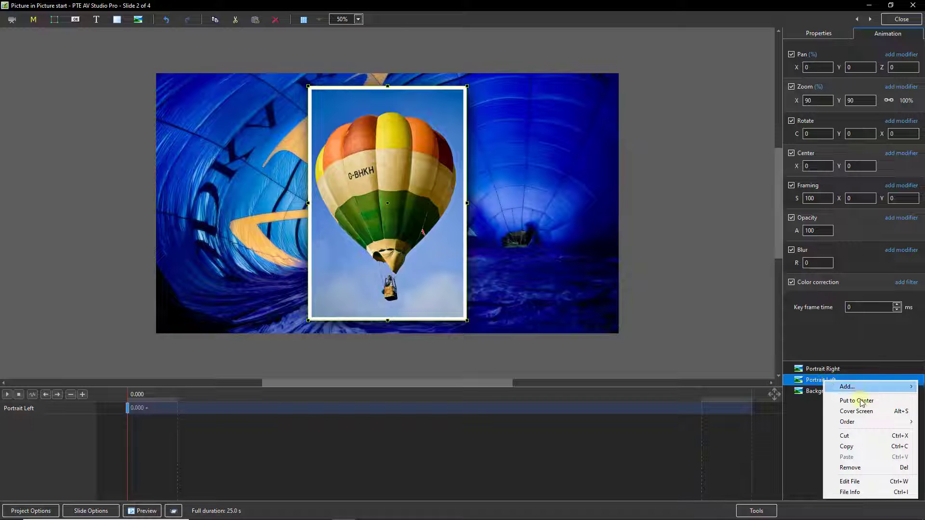
mouse_move(855, 423)
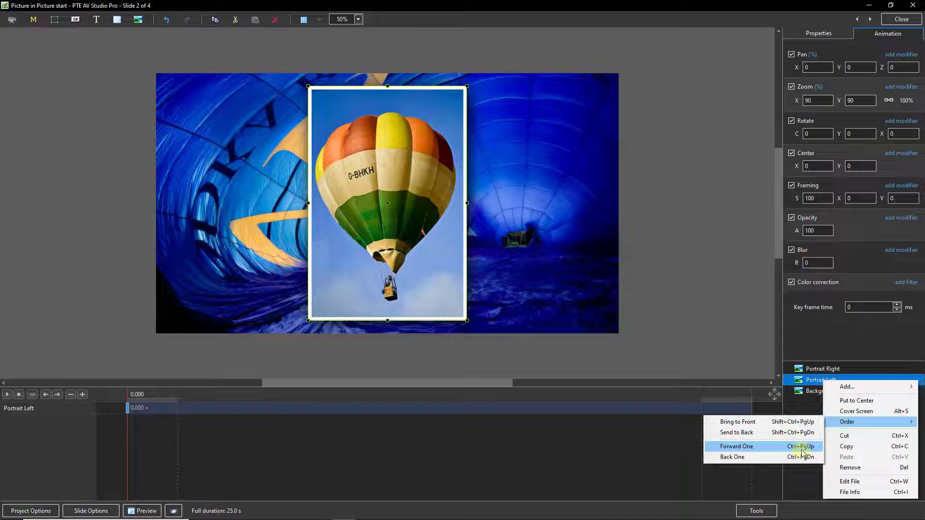
left_click(853, 345)
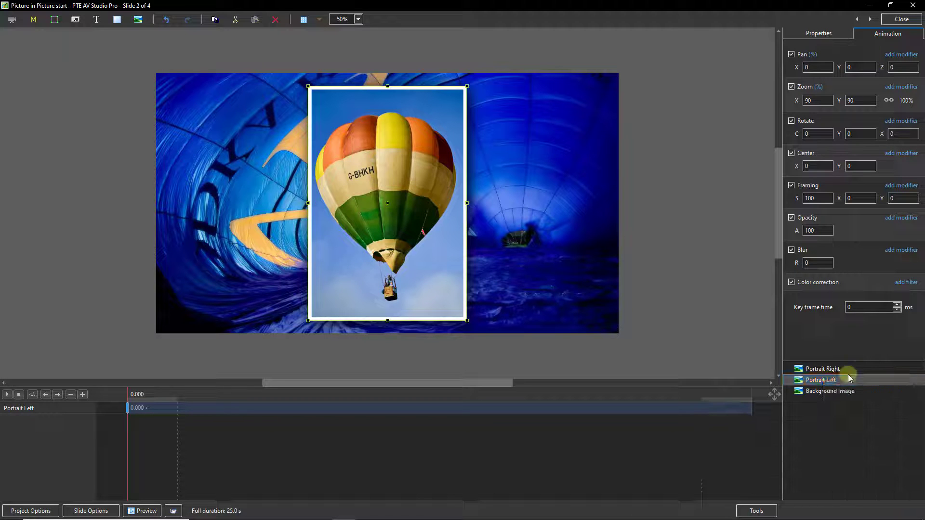
left_click(807, 383)
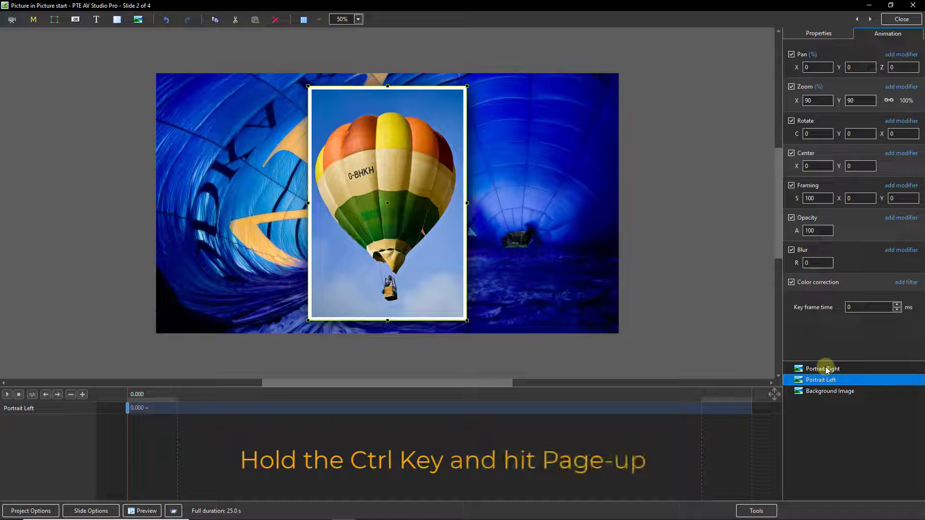
key("ctrl+Page_Up")
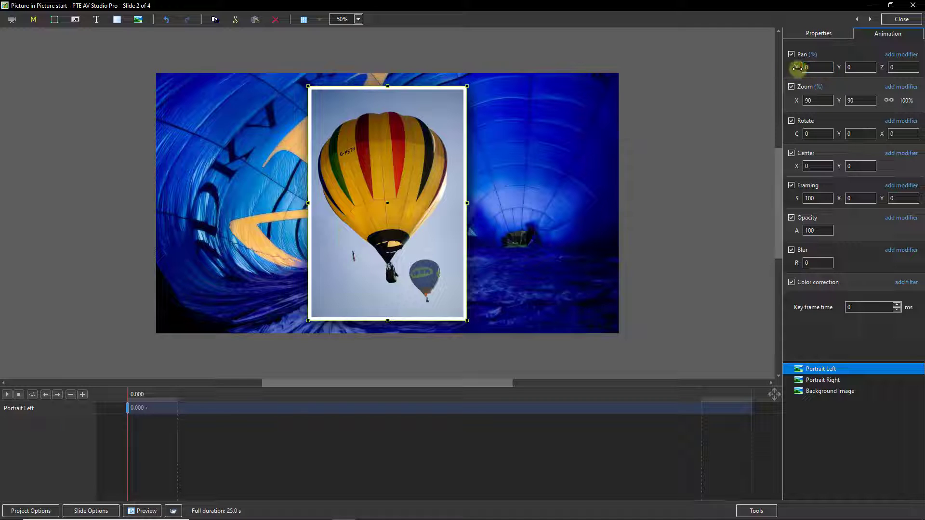
Step: Set Pan X to -40 for Portrait Left and 40 for Portrait Right
mouse_move(797, 68)
left_mouse_down()
mouse_move(787, 68)
mouse_move(795, 76)
left_mouse_up()
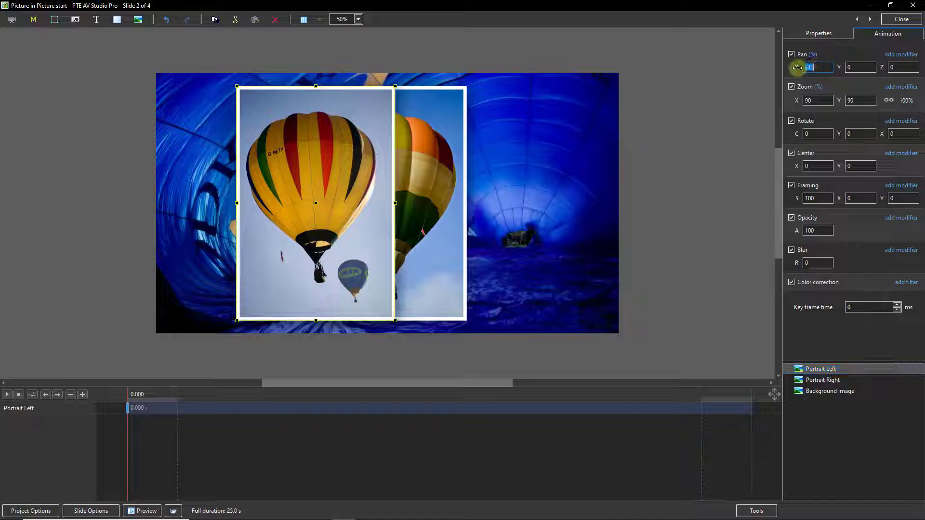
key("BackSpace")
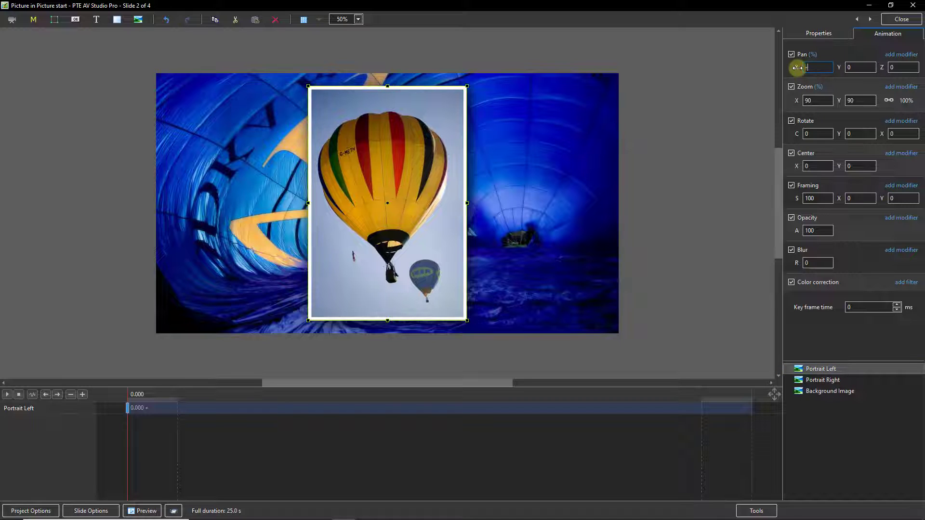
type("-40")
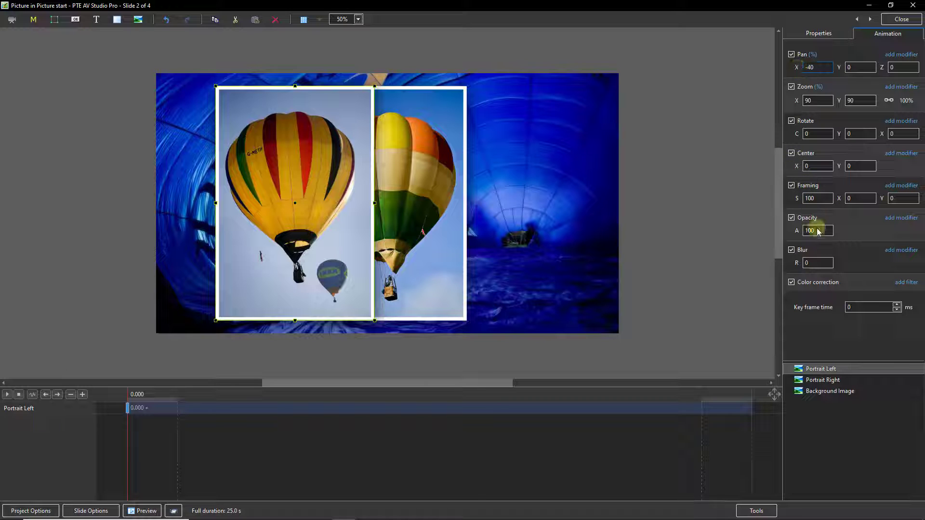
left_click(819, 380)
left_click(797, 67)
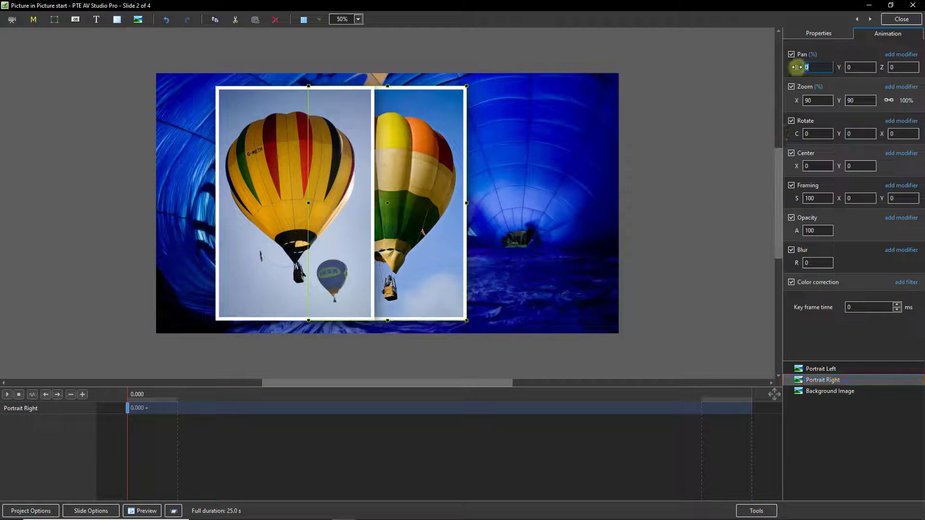
type("40")
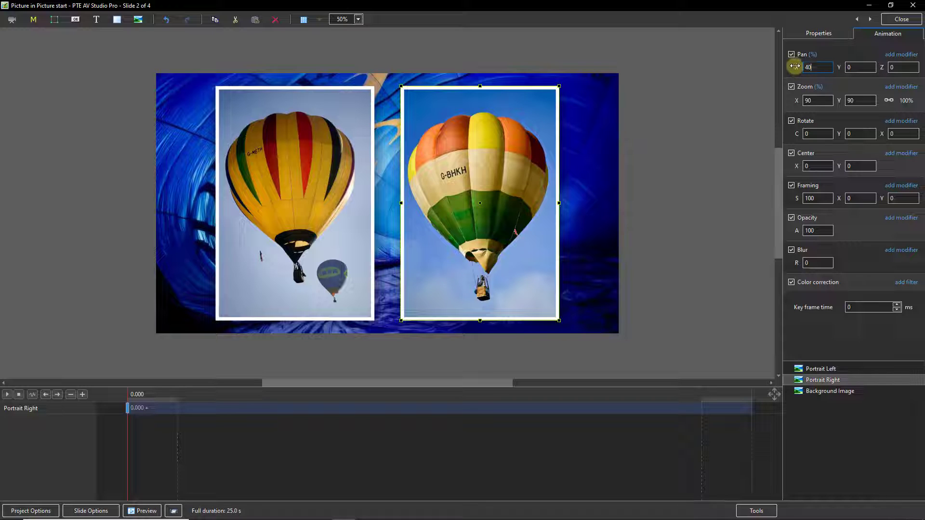
left_click(818, 370, "ctrl")
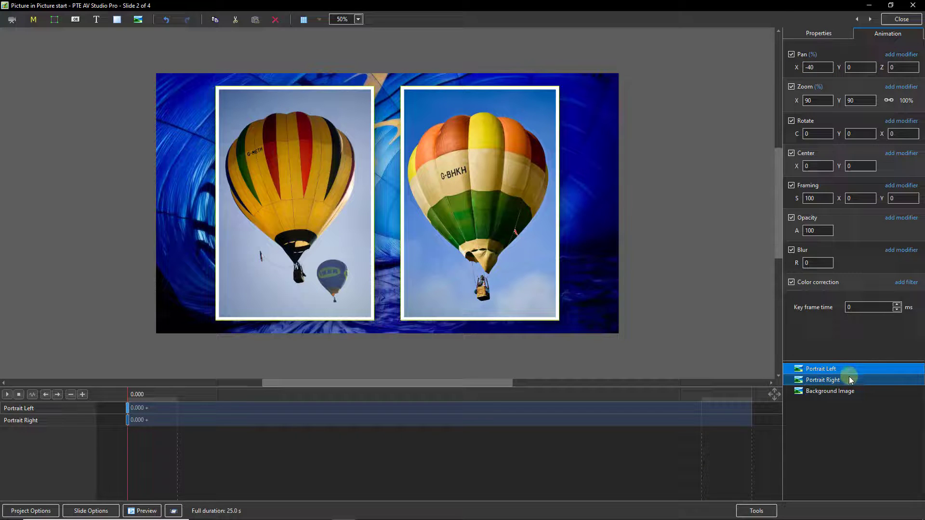
Step: Move both portraits' starting keyframes to exactly 5000 ms
left_click(129, 421)
left_click_drag(129, 420, 128, 424)
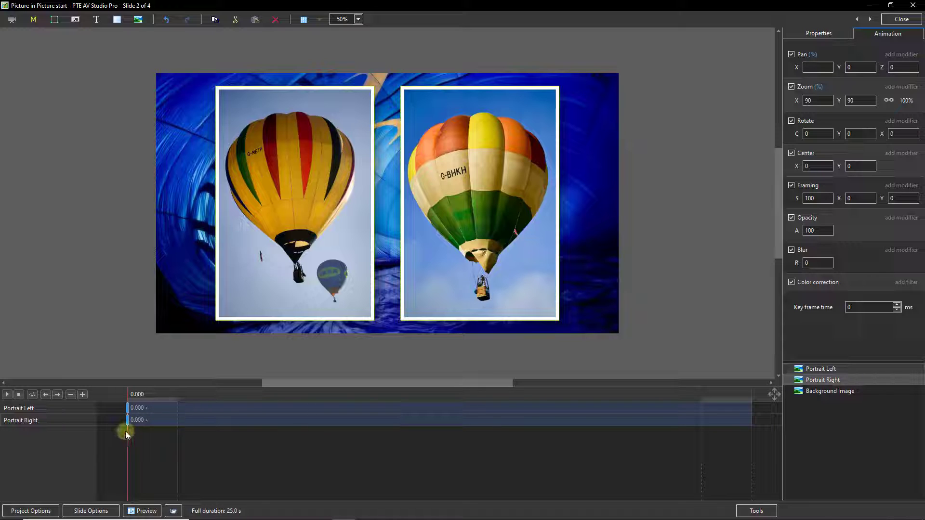
left_click_drag(128, 424, 252, 443)
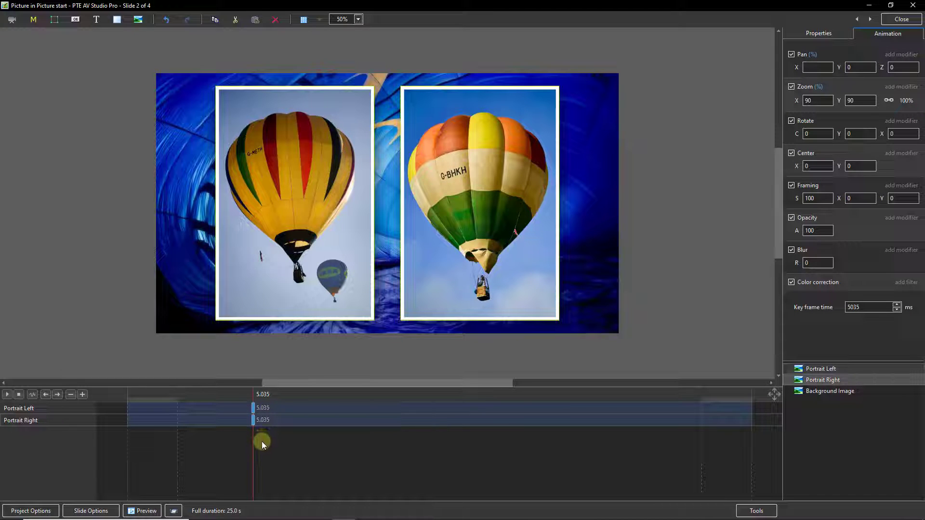
double_click(854, 307)
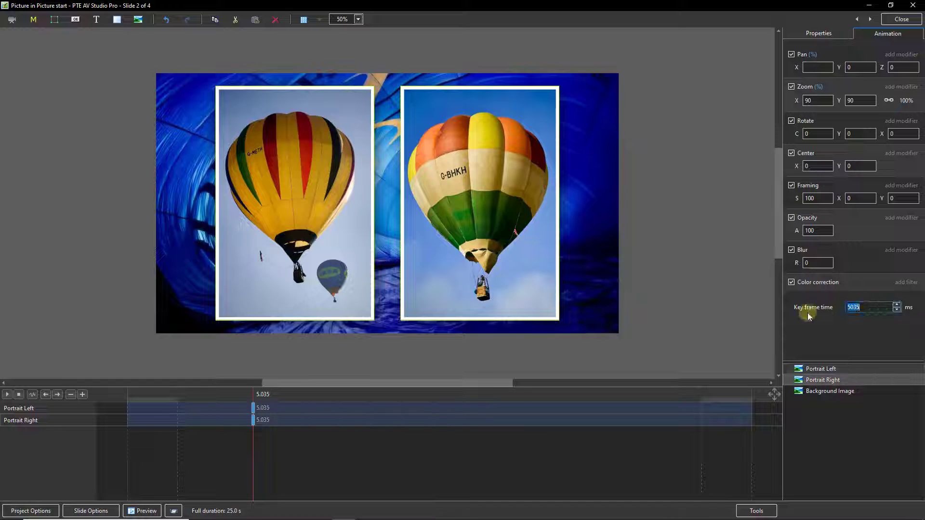
type("5000")
key("Return")
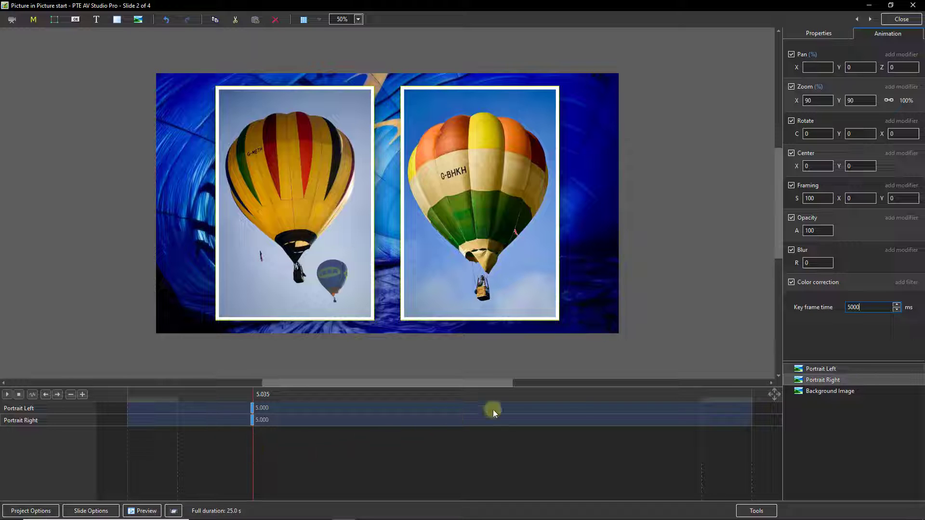
Step: Clone Portrait Left's 5-second keyframe three times
left_click(817, 370, "ctrl")
left_click(817, 370)
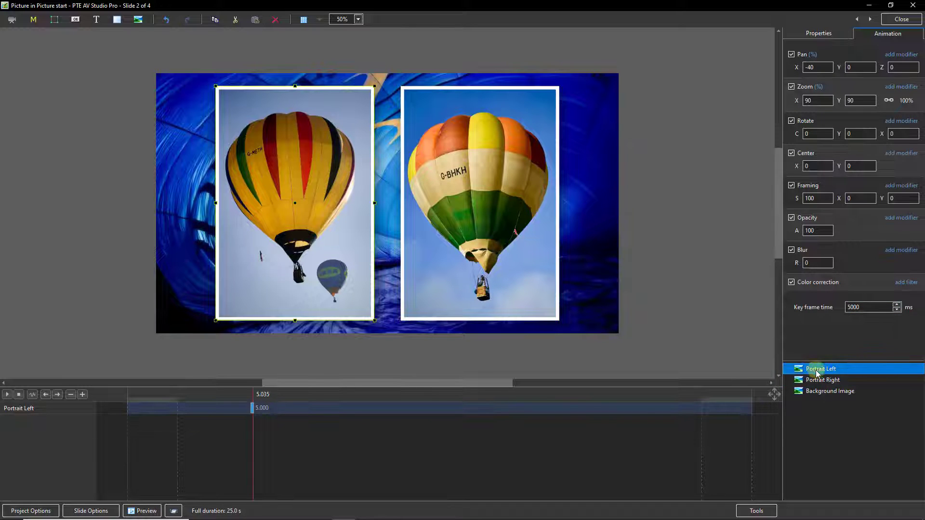
right_click(253, 407)
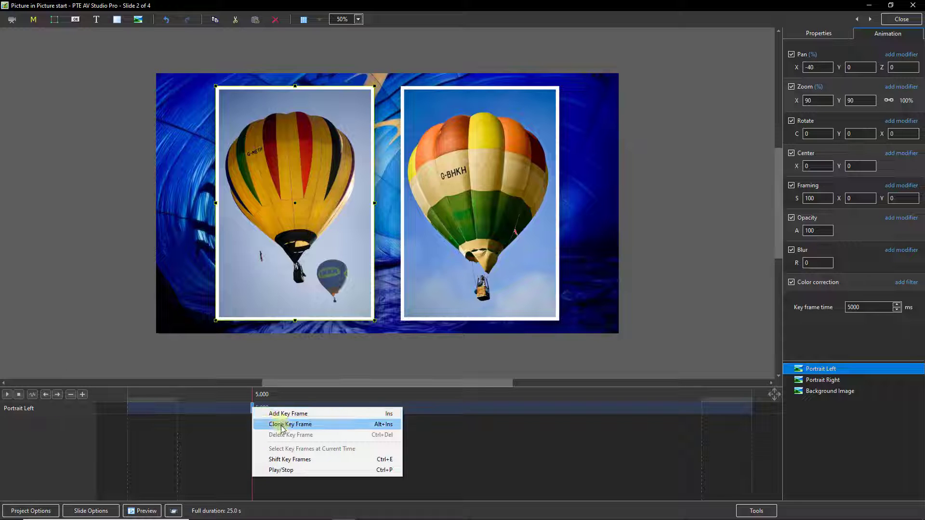
left_click(282, 425)
left_click_drag(254, 409, 269, 411)
right_click(268, 411)
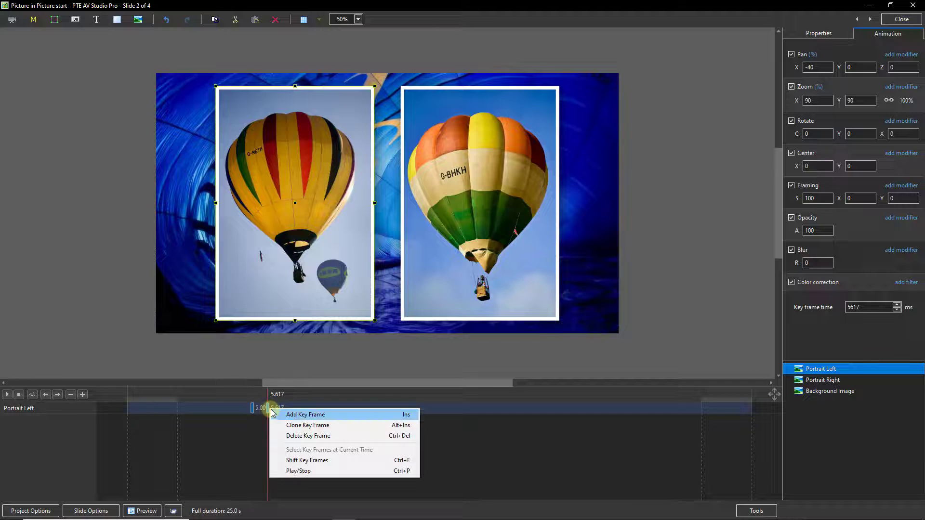
right_click(268, 411)
left_click(292, 425)
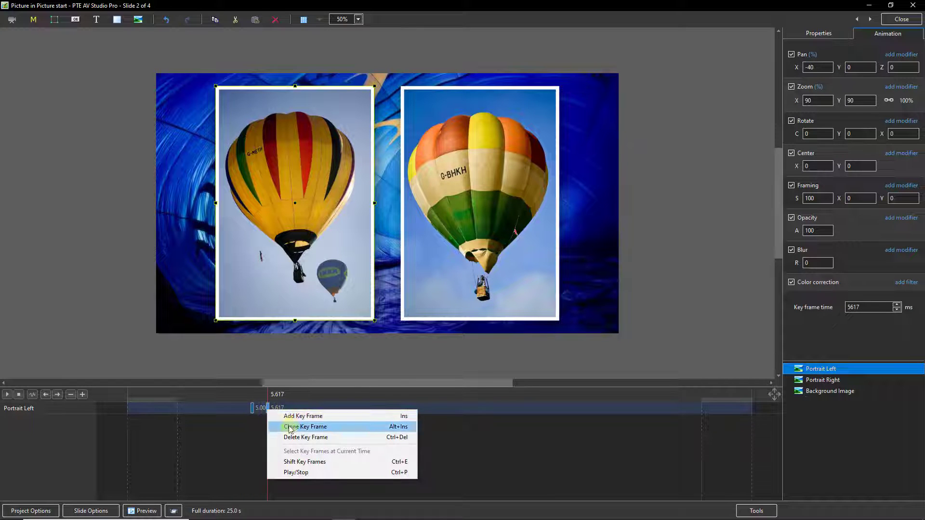
right_click(283, 409)
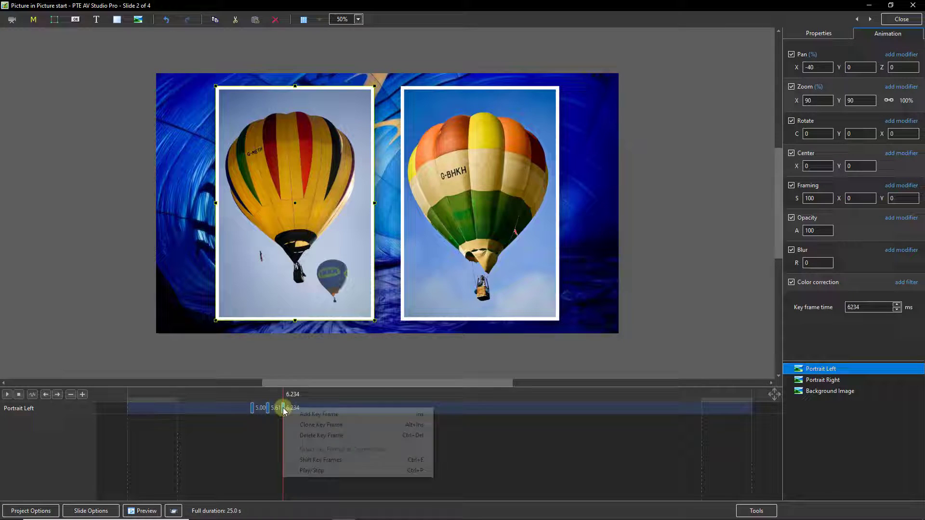
left_click(301, 425)
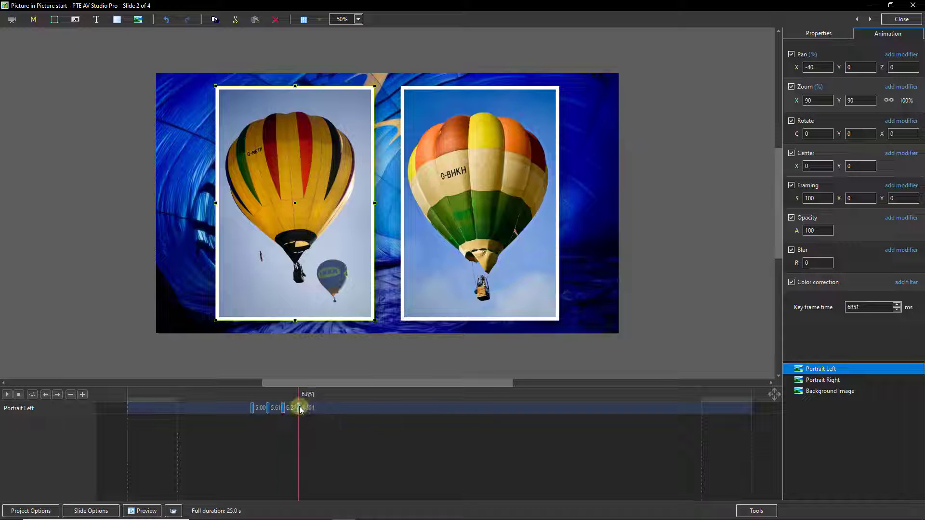
Step: Move the cloned keyframes to 7.716, 11.266 and 14.410 seconds and check their values
left_click_drag(300, 410, 487, 407)
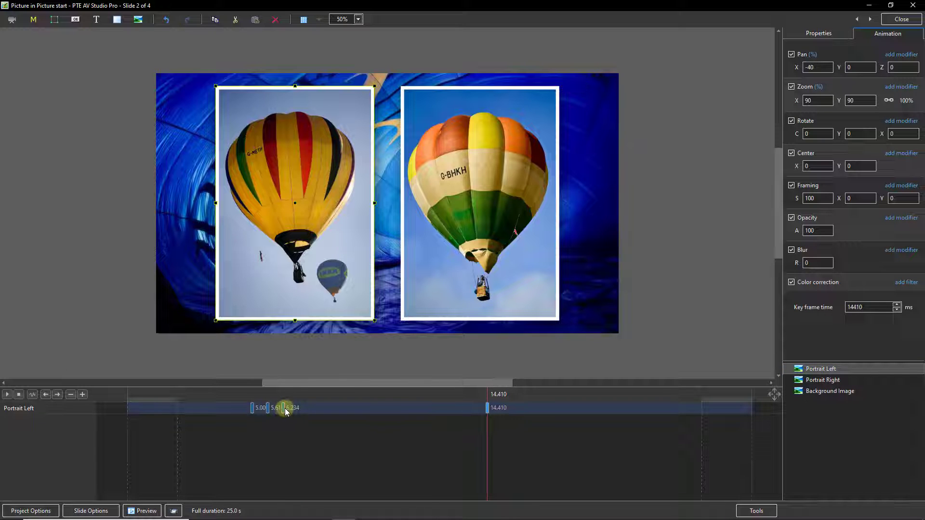
left_click_drag(284, 410, 408, 409)
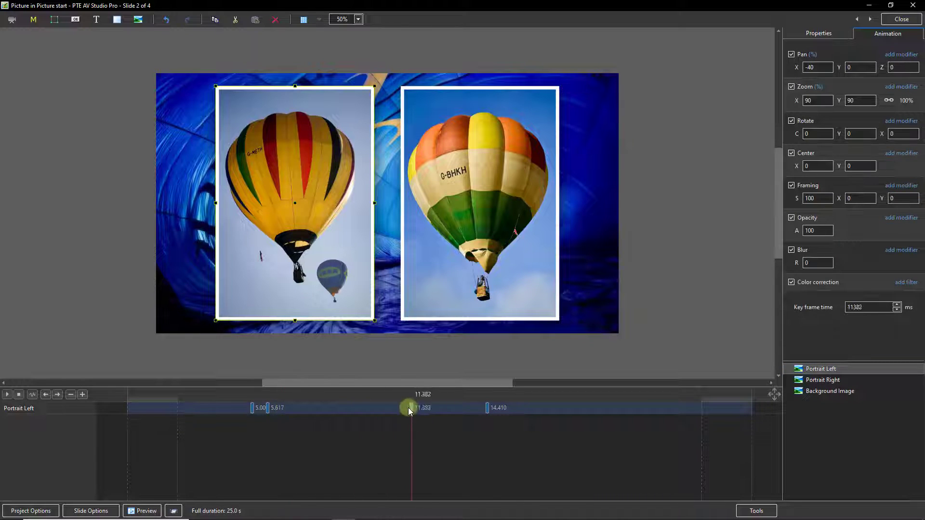
left_click(268, 408)
left_click_drag(269, 410, 320, 409)
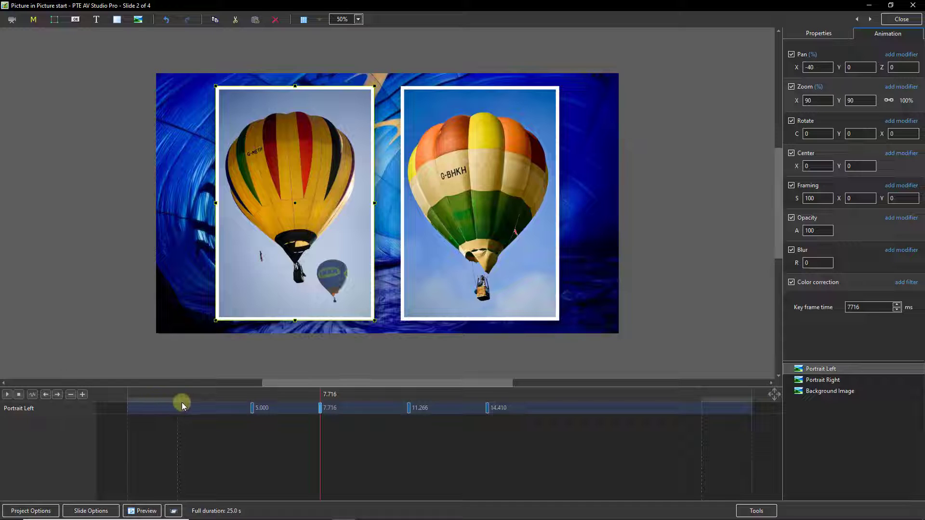
left_click(317, 269)
left_click(252, 407)
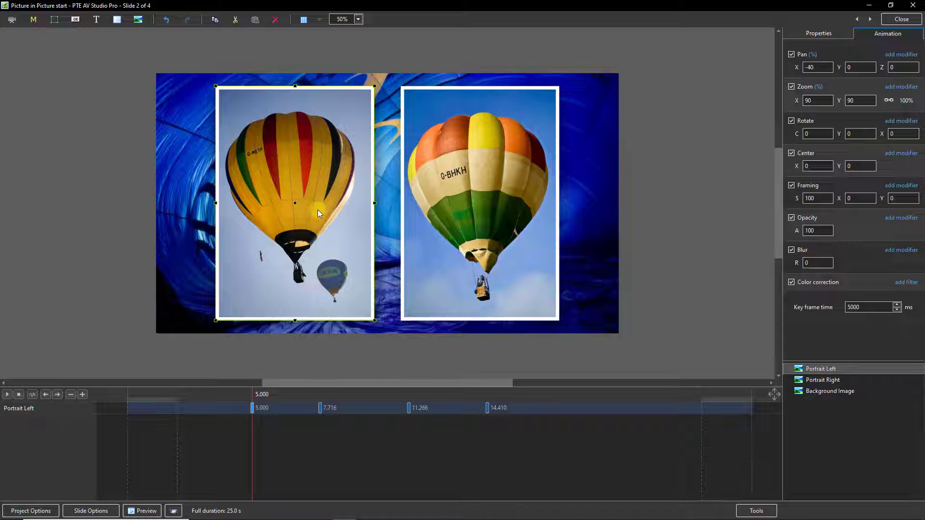
left_click(321, 409)
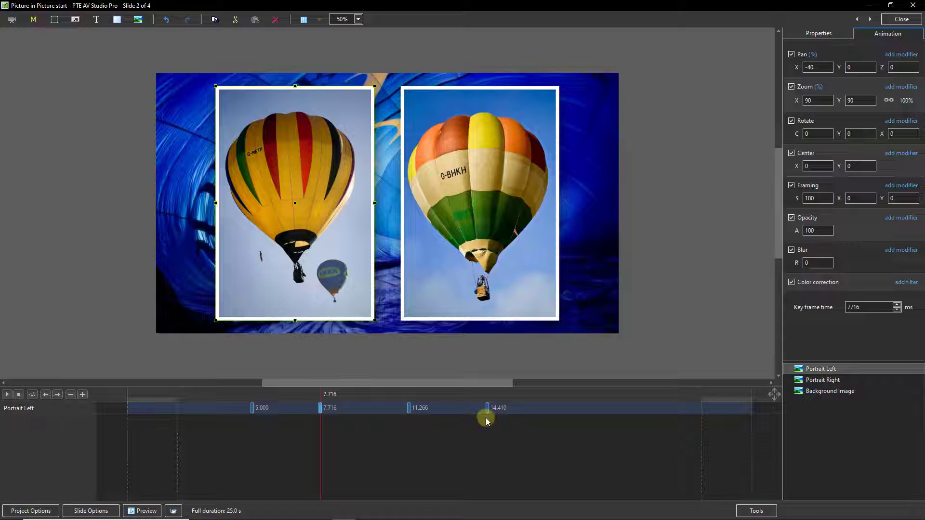
left_click(815, 381)
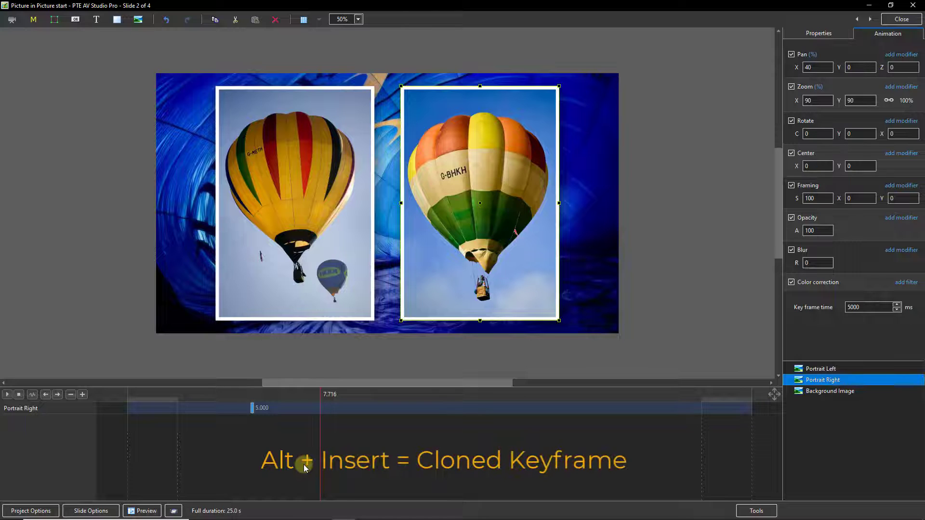
Step: Clone Portrait Right's keyframe with Alt+Insert and place copies at 11.941, 14.584 and 17.478 seconds
key("alt+Insert")
key("alt+Insert")
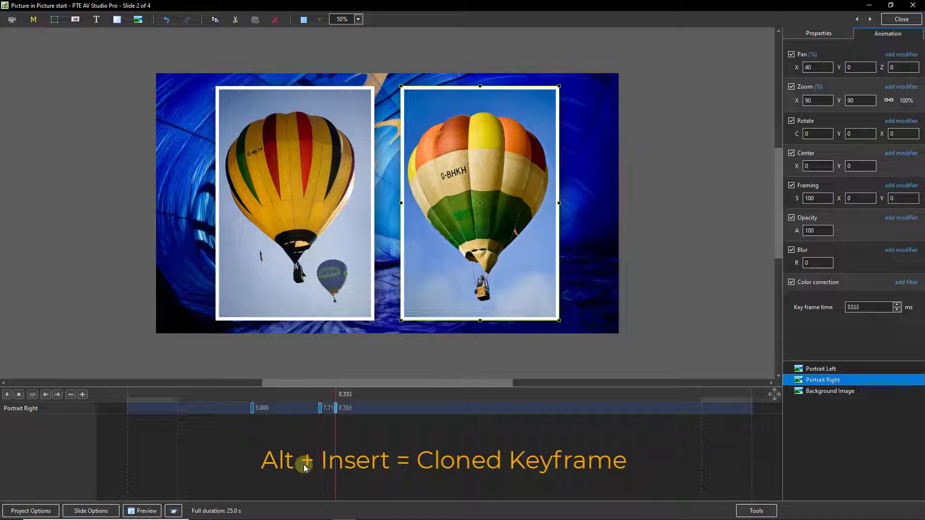
key("alt+Insert")
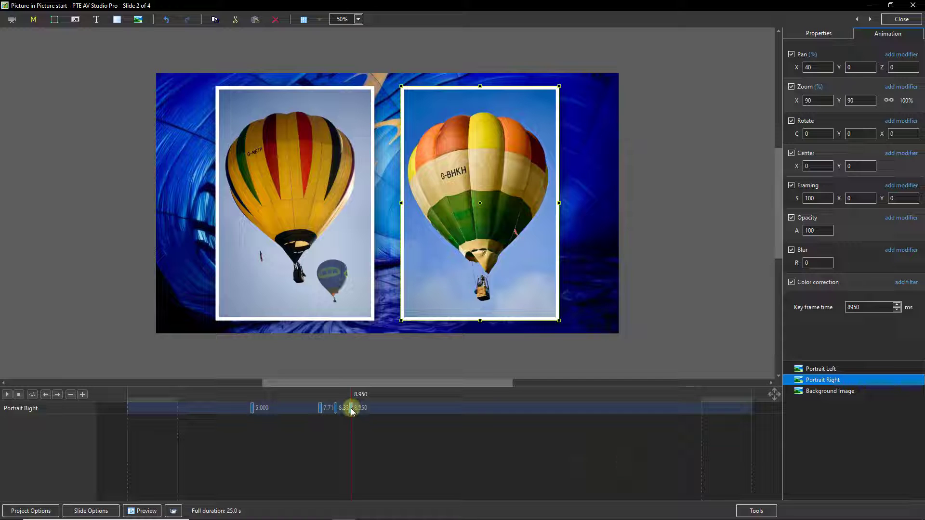
left_click_drag(352, 410, 563, 409)
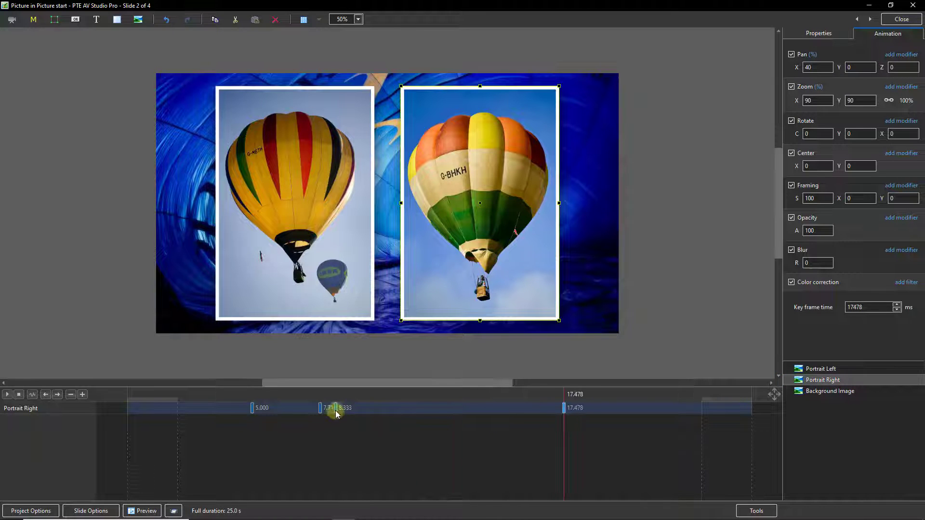
left_click_drag(336, 409, 426, 409)
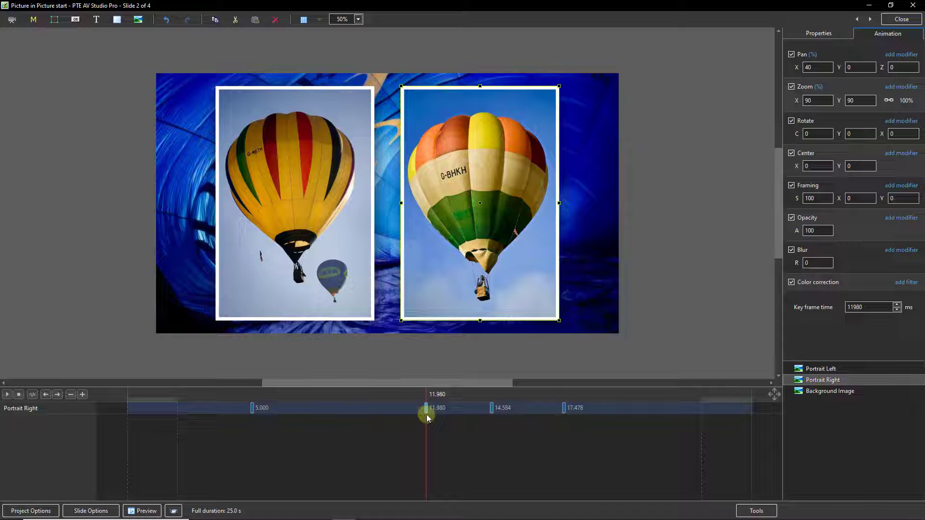
left_click(820, 369, "ctrl")
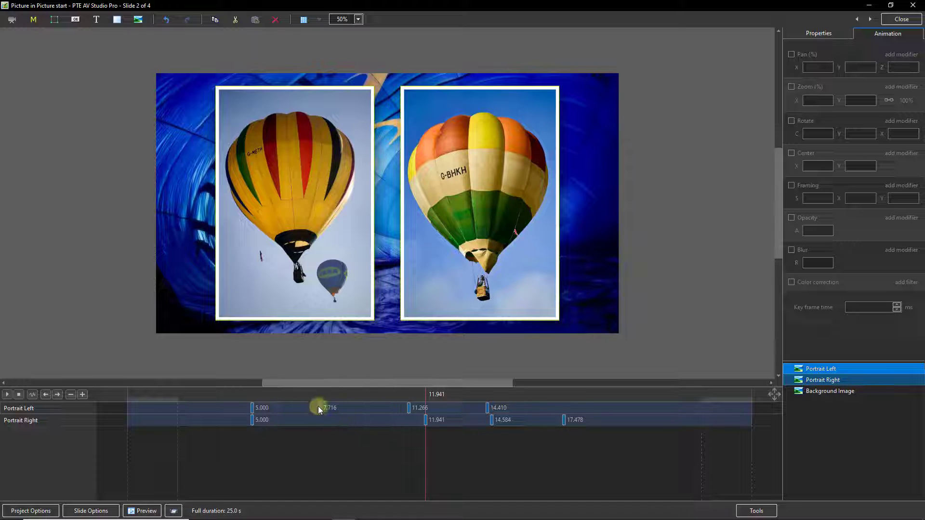
Step: Move both portraits' second keyframes (7.716 and 11.941) to 9000 ms
left_click(321, 410)
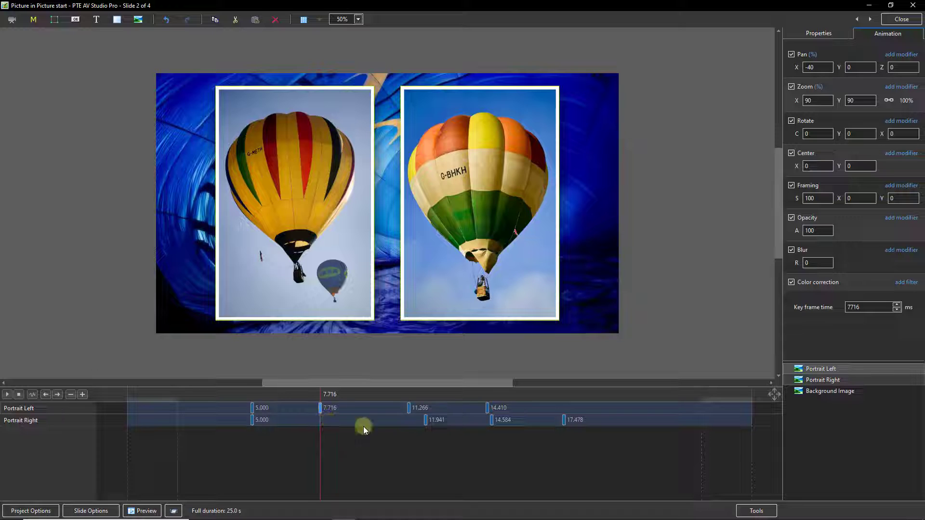
left_click(426, 421)
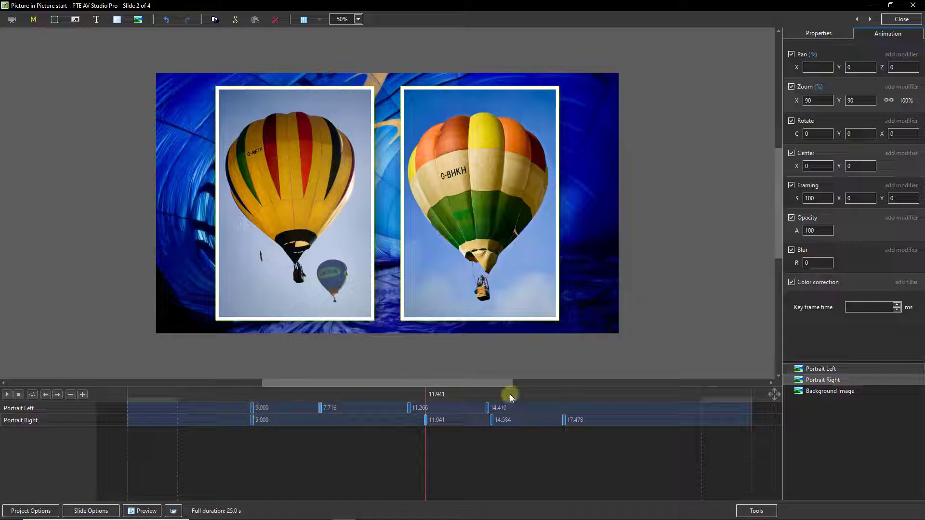
left_click(851, 308)
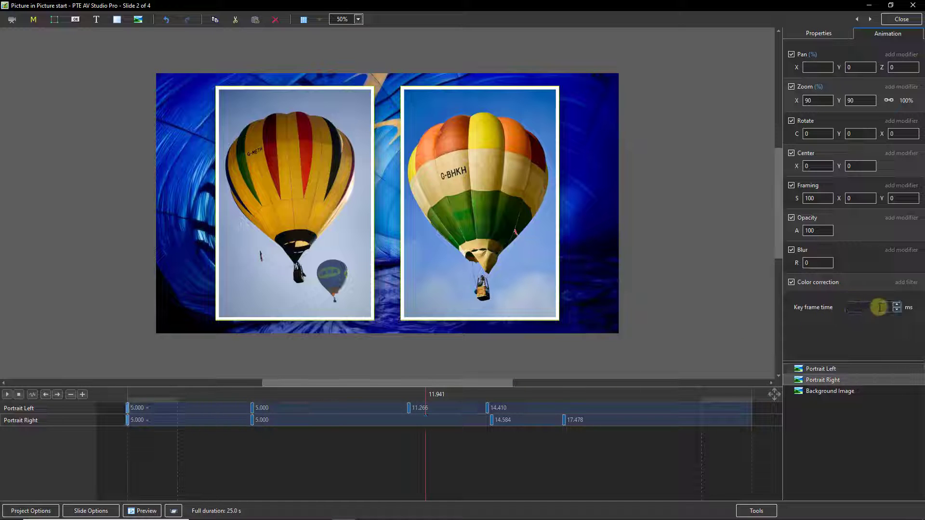
type("9000")
key("Return")
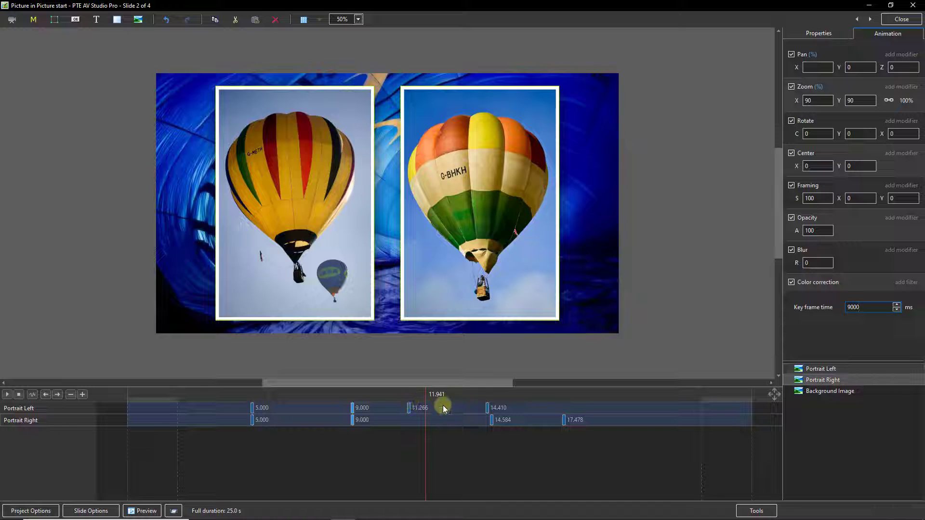
left_click(252, 406)
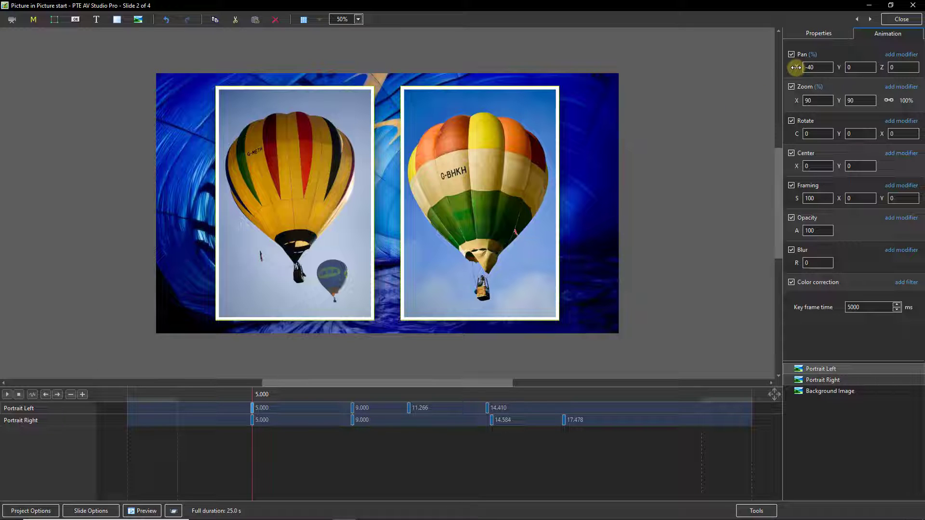
Step: At 5 seconds, shrink the left portrait to 69% and push it off toward the top-left
left_click_drag(796, 67, 759, 117)
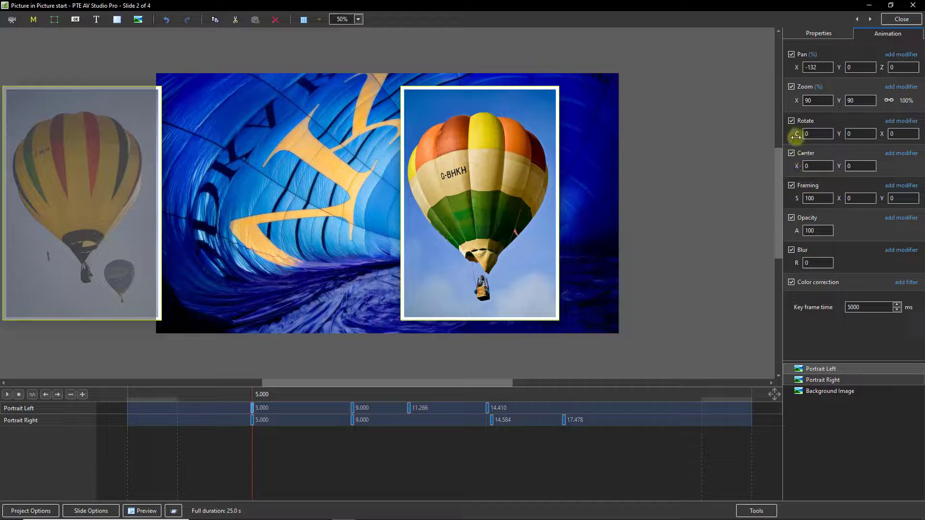
left_click_drag(796, 100, 805, 137)
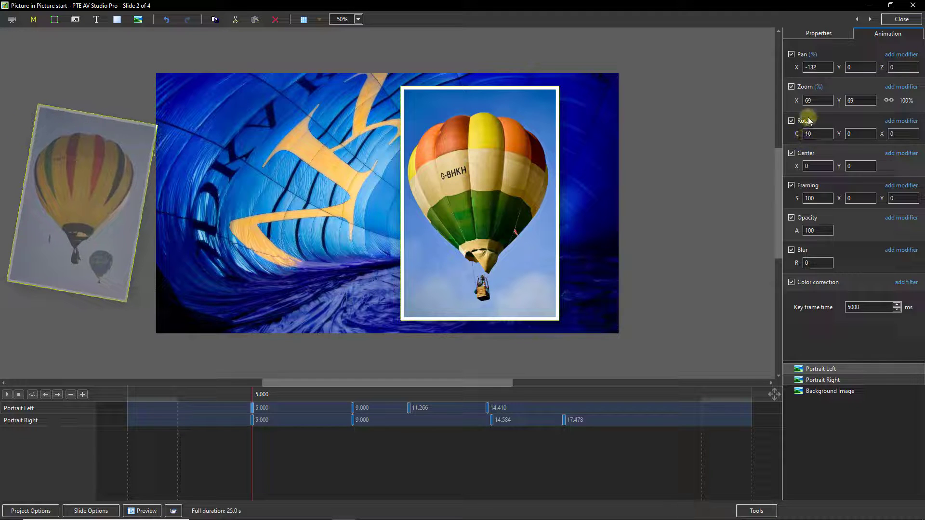
left_click_drag(794, 69, 770, 107)
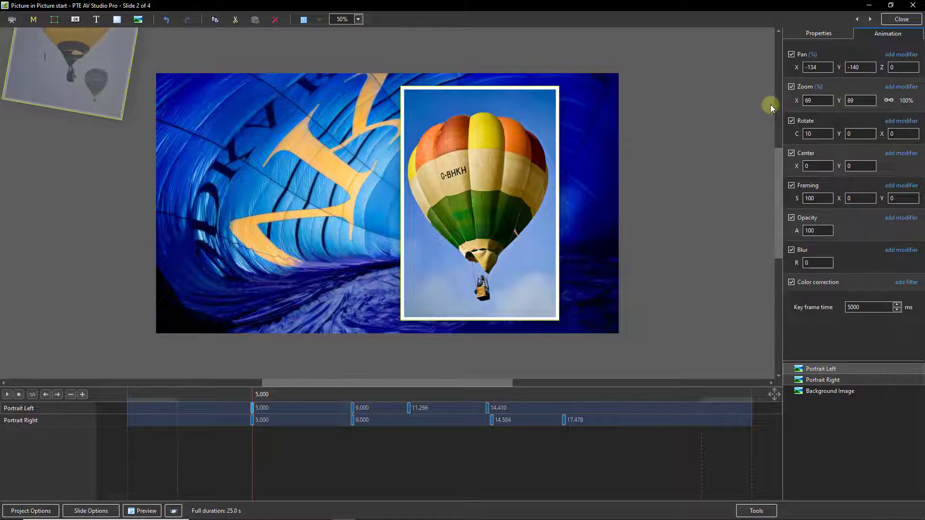
Step: At 5 seconds, move the right portrait off toward the bottom-right, shrunk to 66% and tilted clockwise
left_click(252, 422)
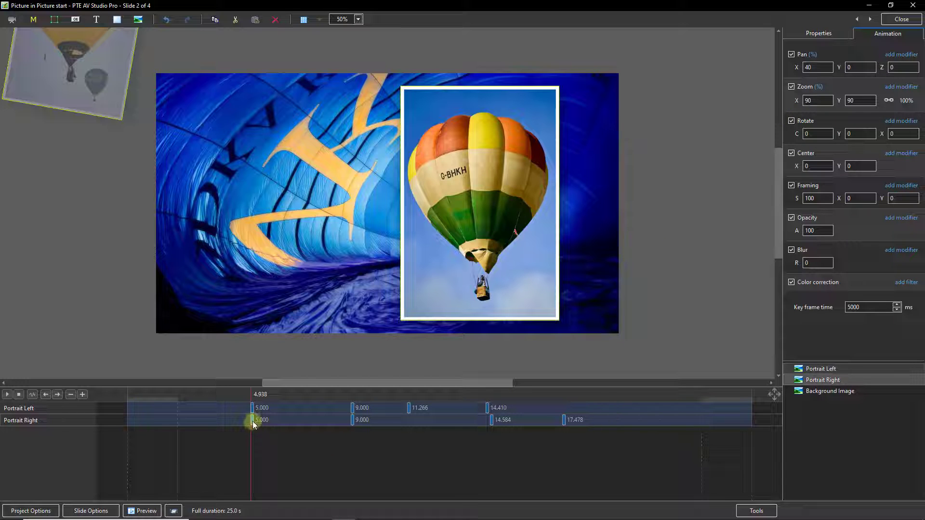
left_click(253, 421)
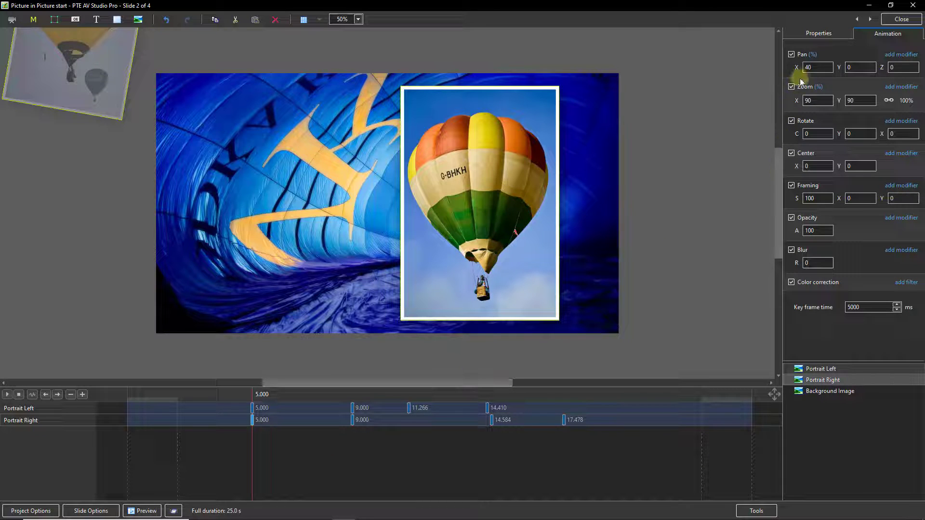
left_click_drag(794, 68, 842, 68)
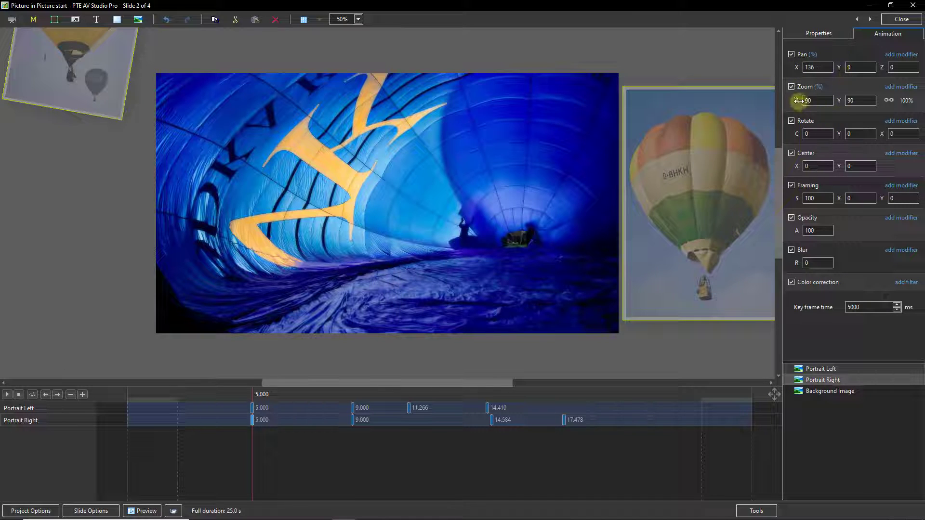
left_click_drag(798, 100, 785, 103)
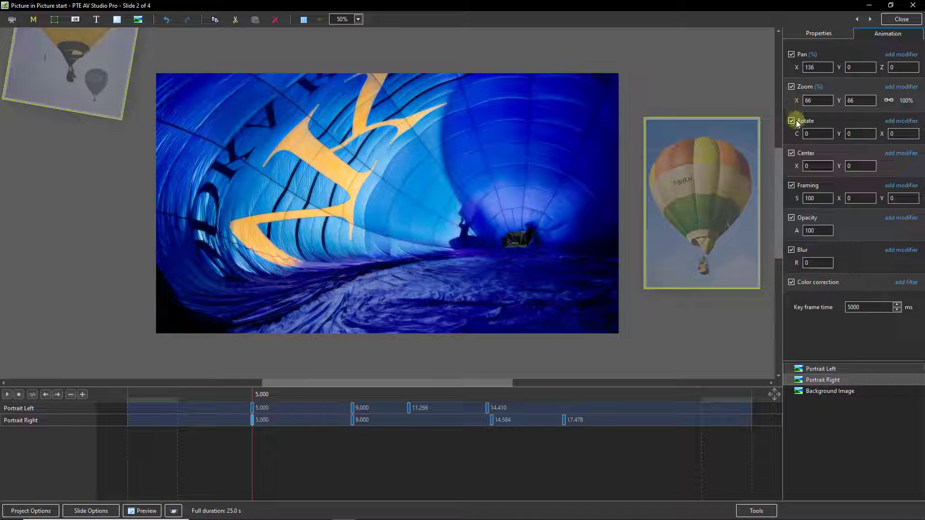
left_click_drag(799, 134, 806, 135)
left_click_drag(839, 67, 899, 64)
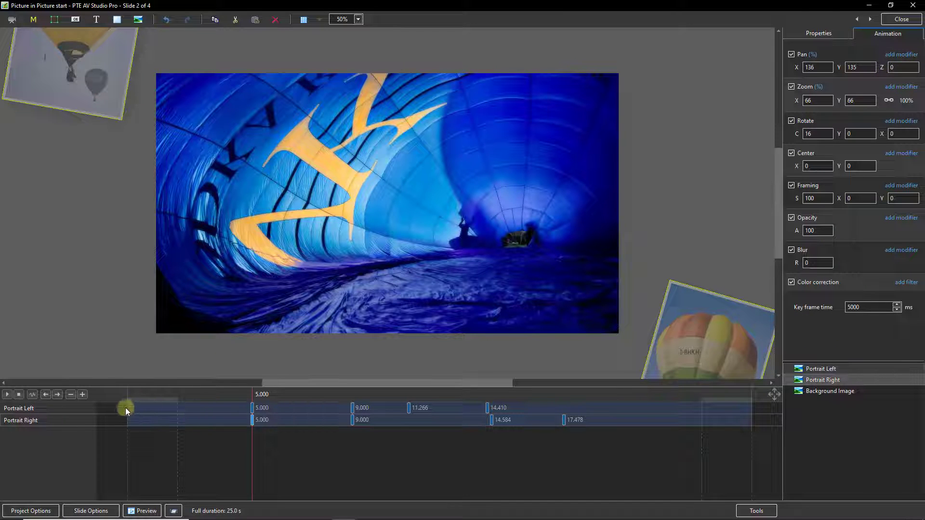
left_click(126, 403)
left_click(7, 395)
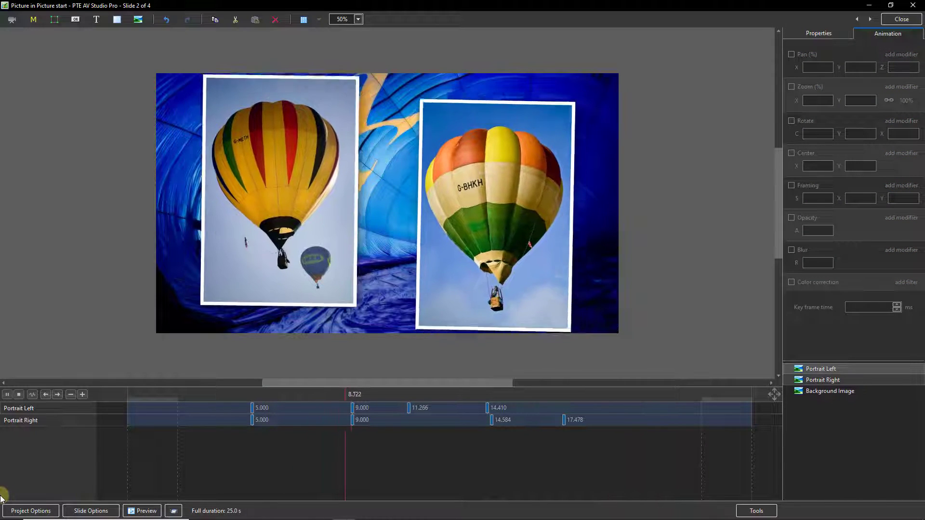
key("space")
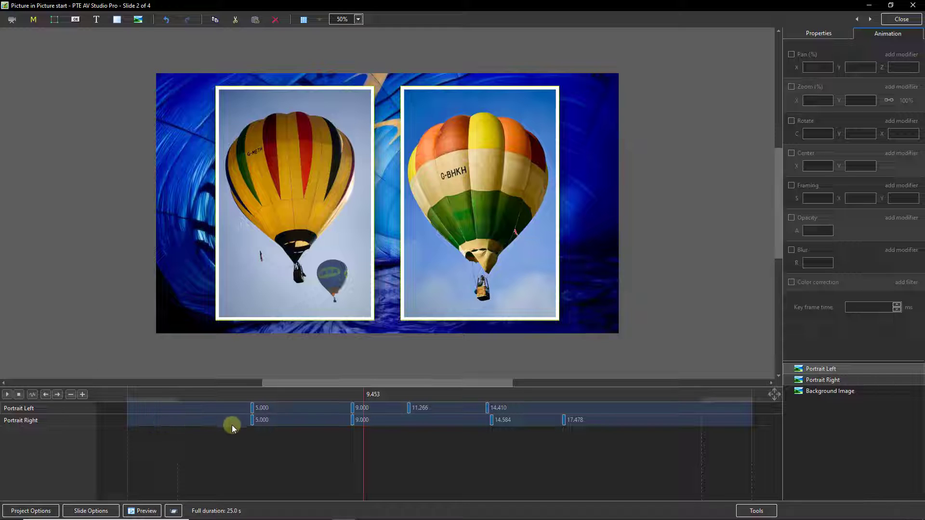
left_click(252, 408)
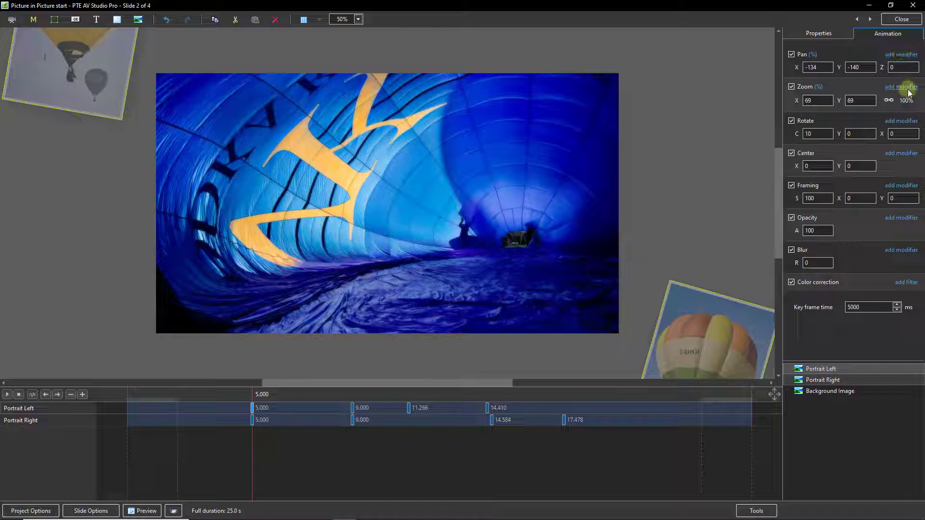
Step: Add a Slow down animation speed modifier to the left portrait's pan, zoom and rotation
left_click(899, 56)
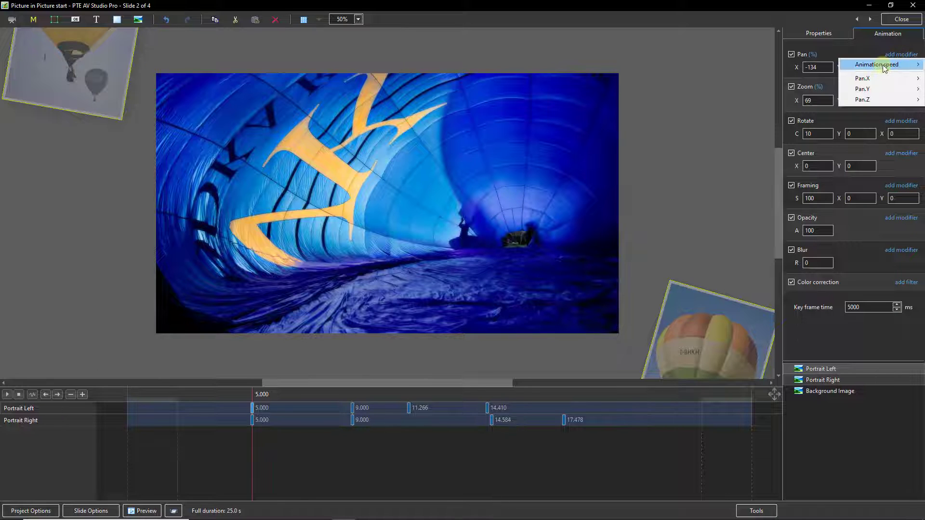
mouse_move(885, 67)
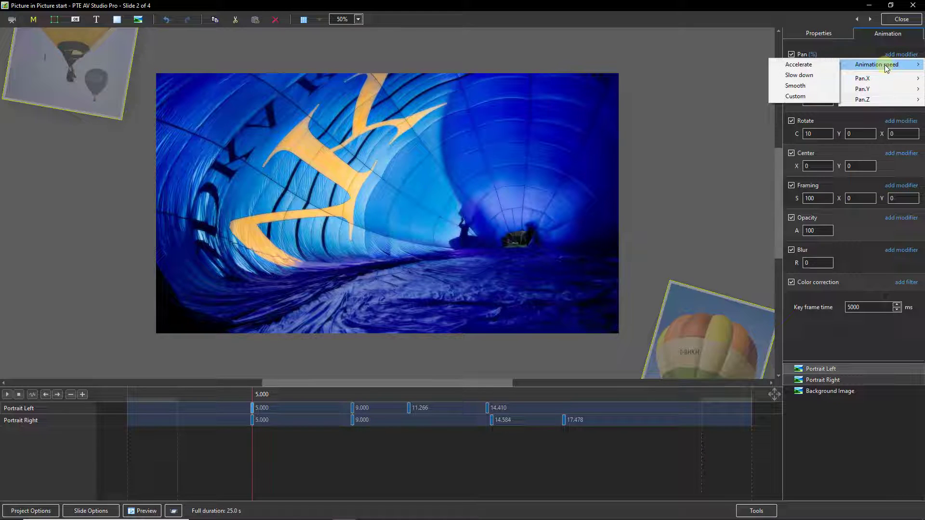
left_click(801, 75)
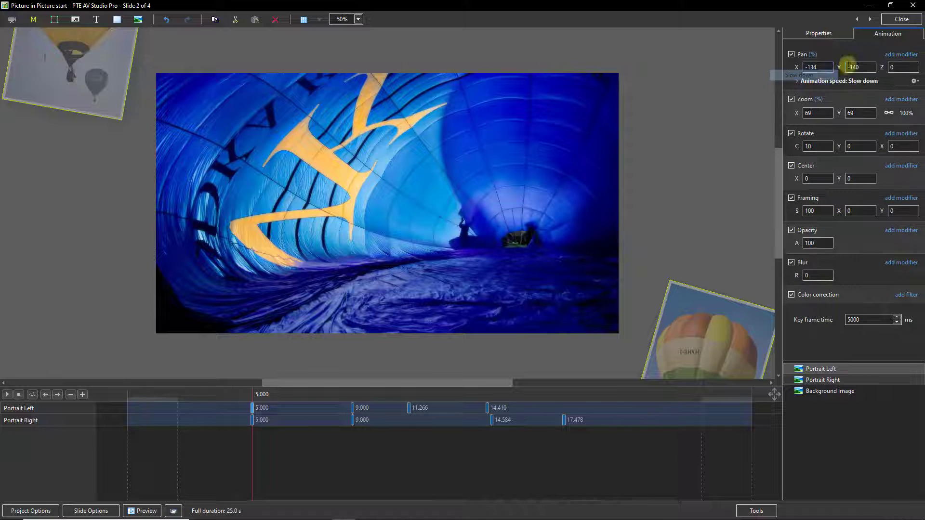
mouse_move(889, 111)
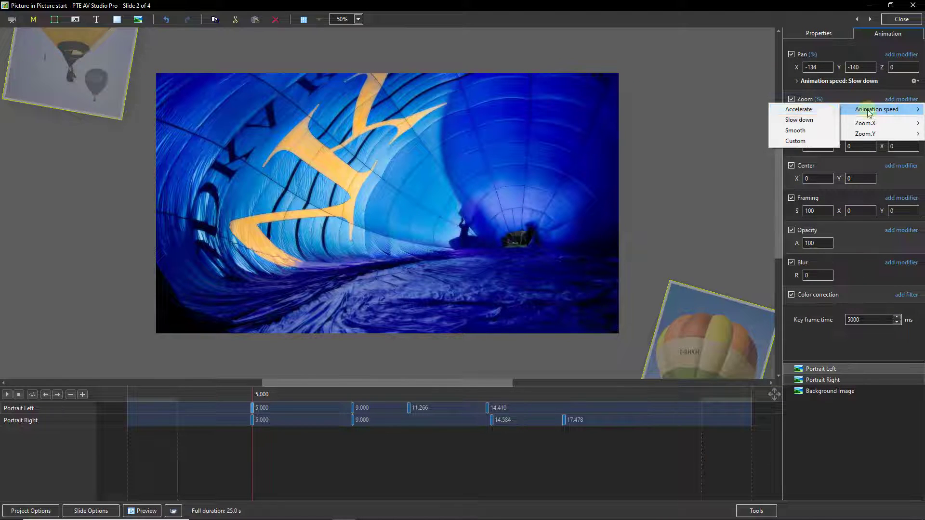
left_click(801, 119)
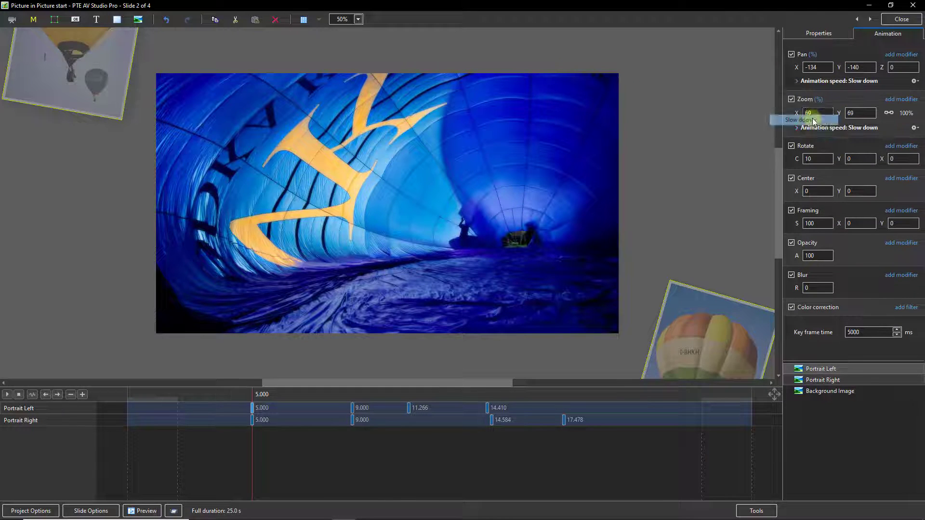
left_click(901, 146)
mouse_move(889, 155)
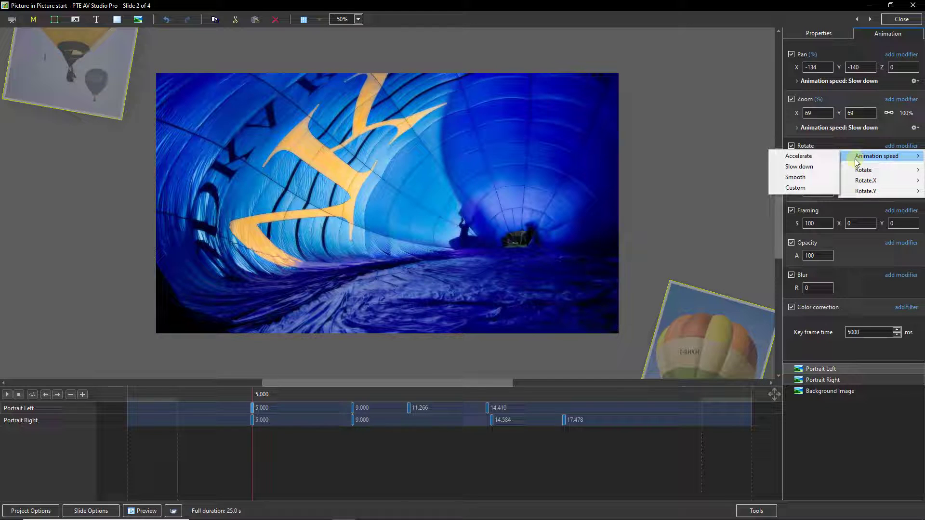
left_click(799, 166)
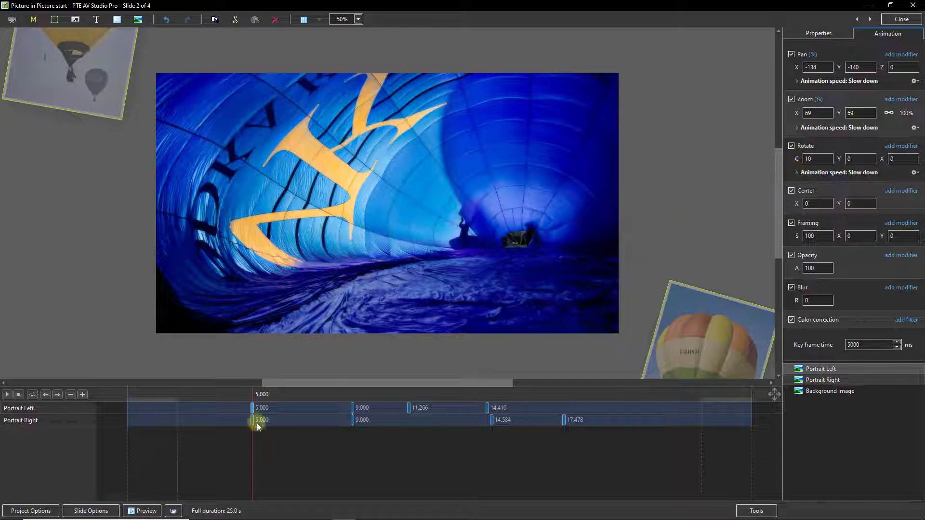
left_click_drag(252, 420, 254, 424)
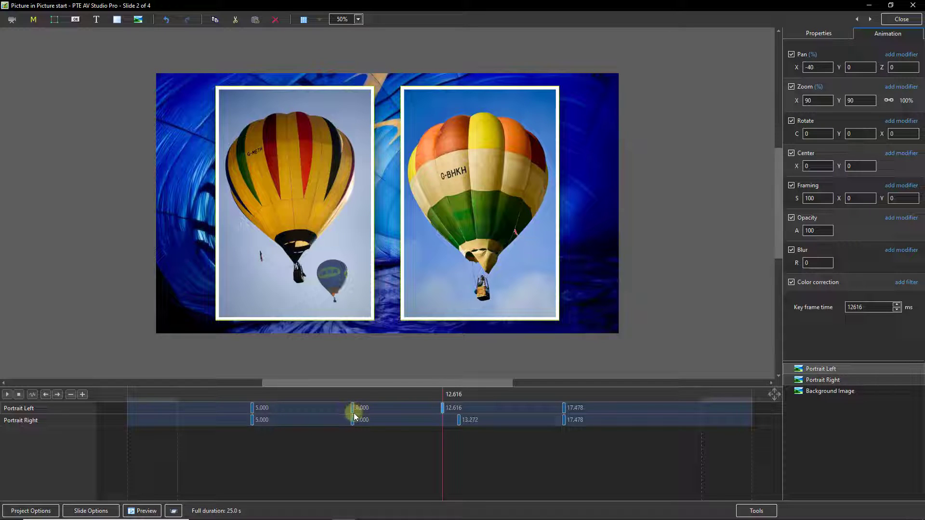
Step: Set both portraits' third keyframes to 14000 ms, then preview the motion from 5 to 9 seconds
left_click(459, 422)
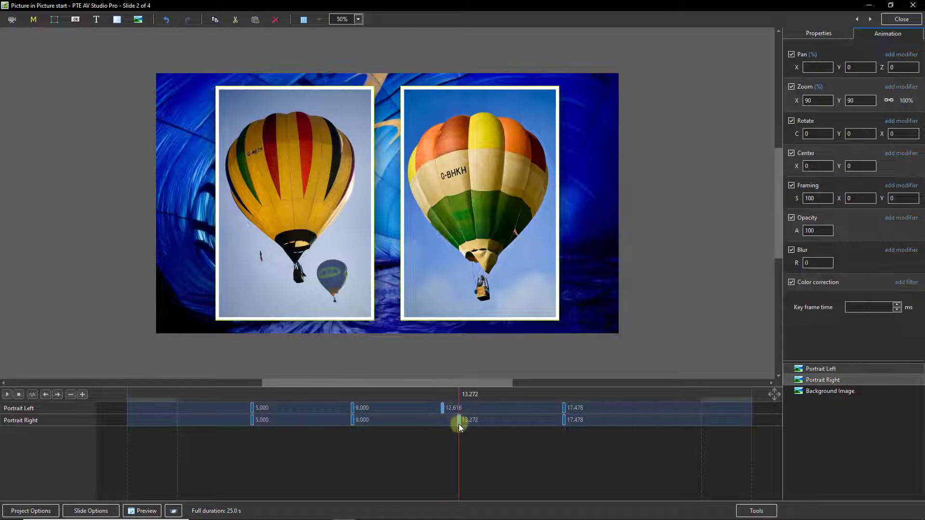
left_click(855, 307)
type("14")
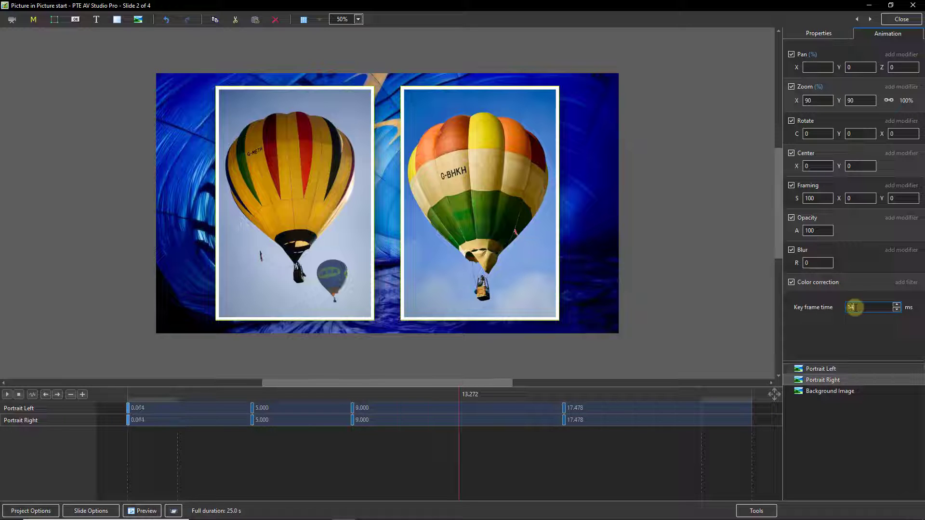
type("000")
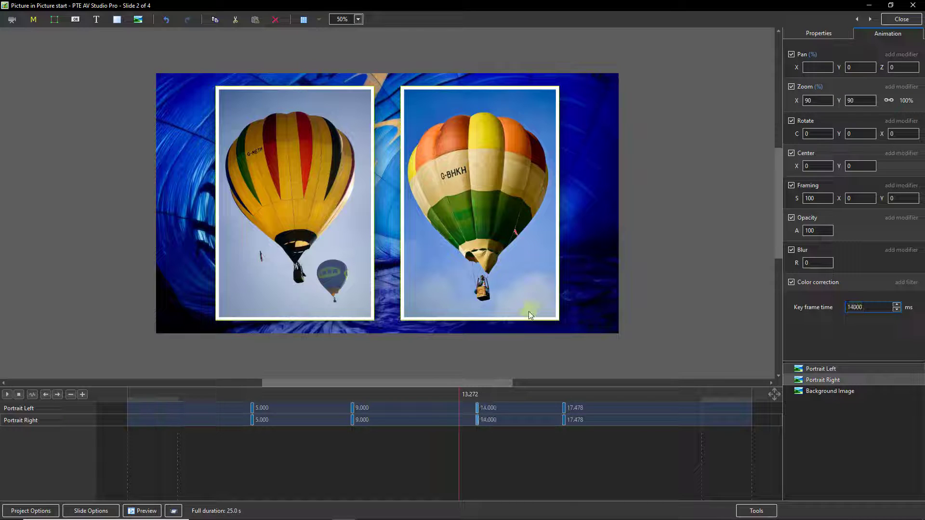
left_click(251, 423)
left_click_drag(252, 440, 479, 467)
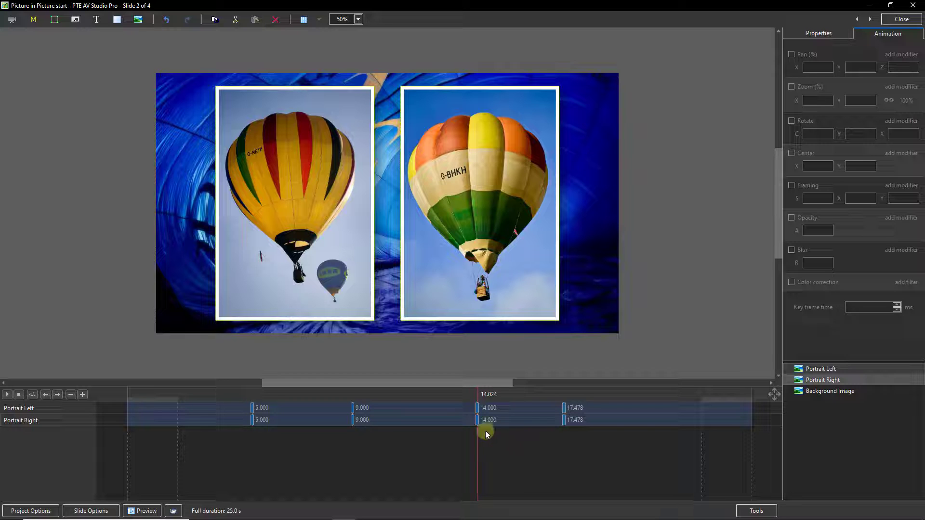
left_click(565, 408)
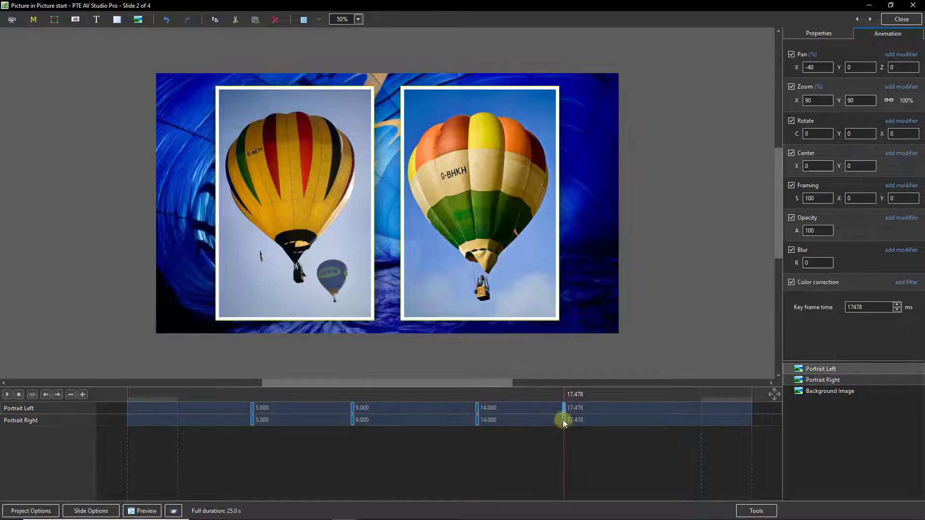
left_click(564, 421)
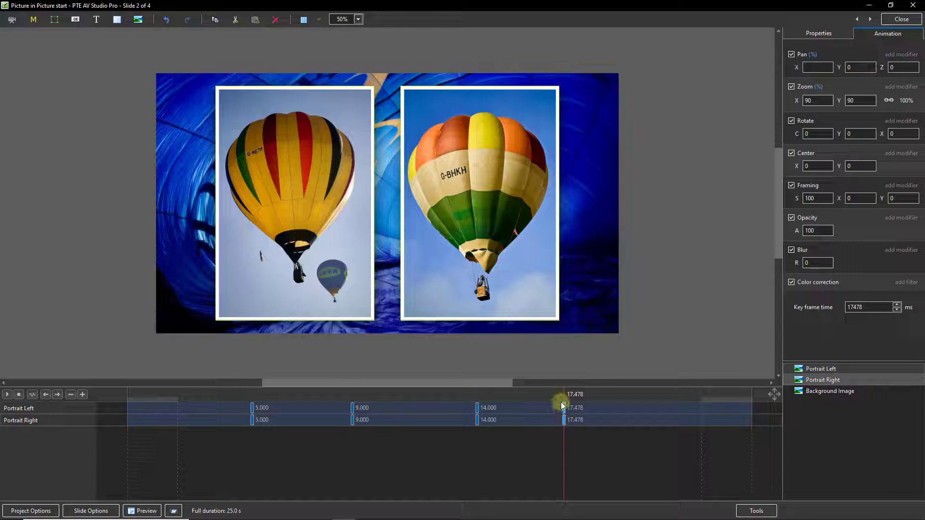
left_click(563, 421)
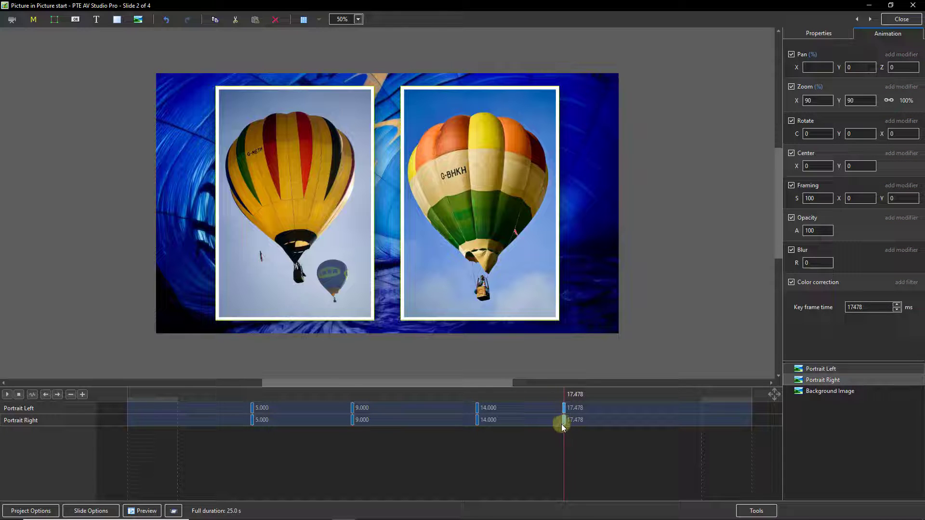
left_click(867, 307)
left_click_drag(868, 306, 768, 311)
type("16000")
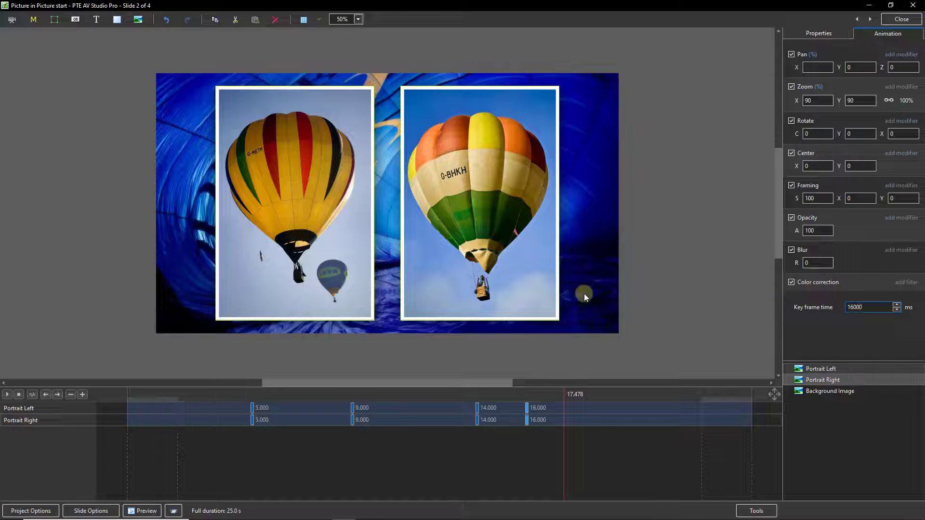
key("Return")
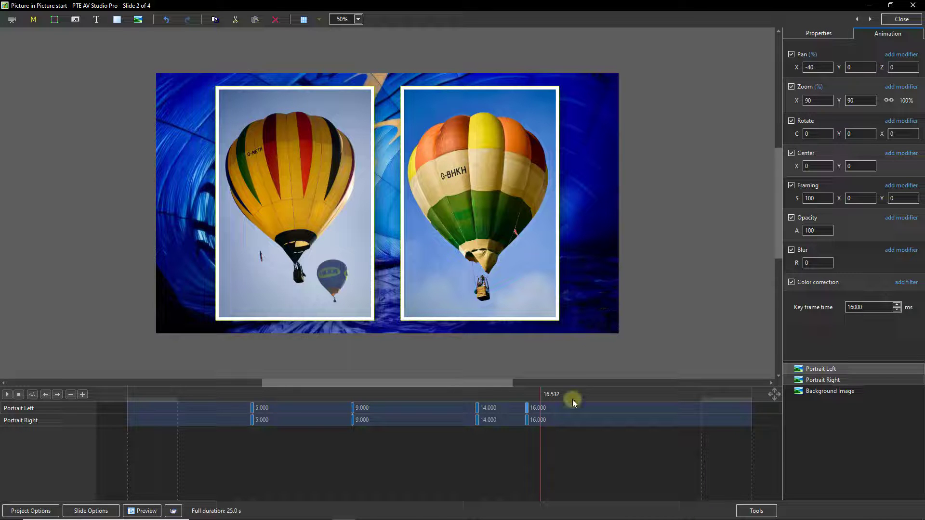
left_click(527, 407)
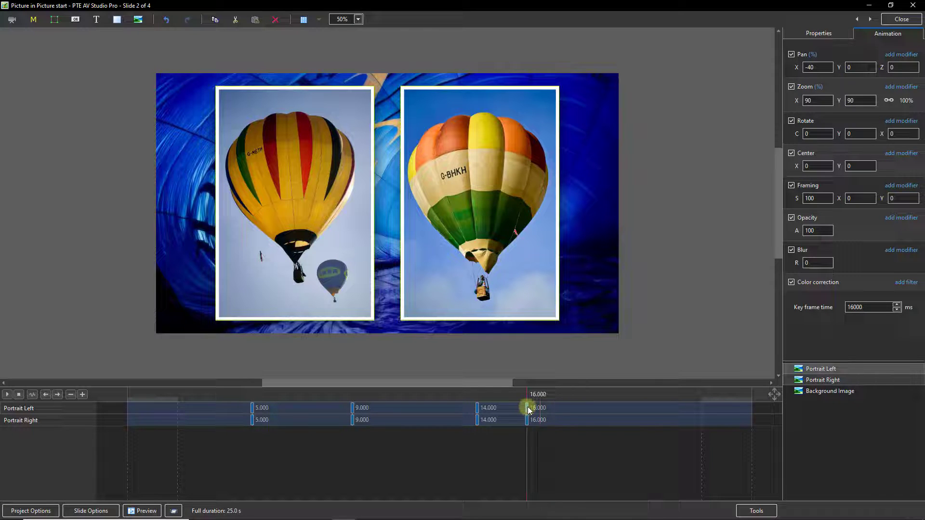
left_click(477, 407)
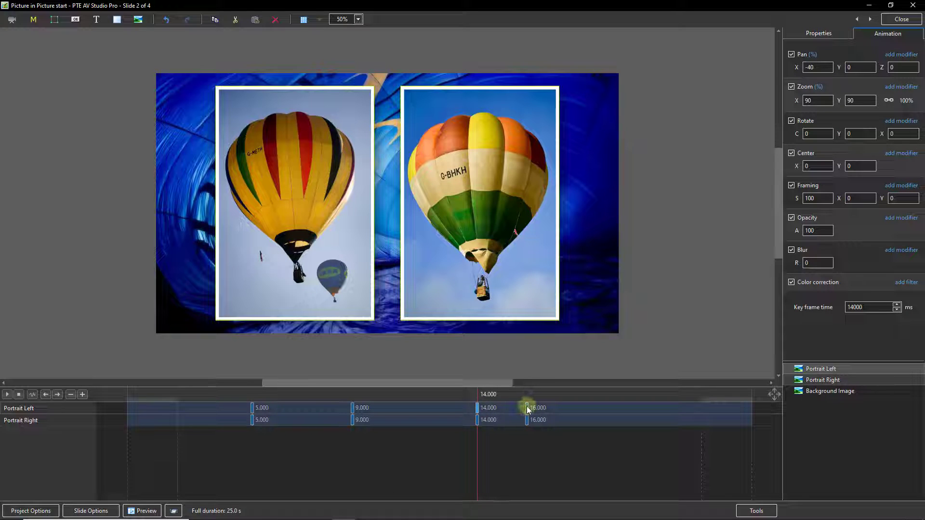
left_click_drag(527, 408, 525, 411)
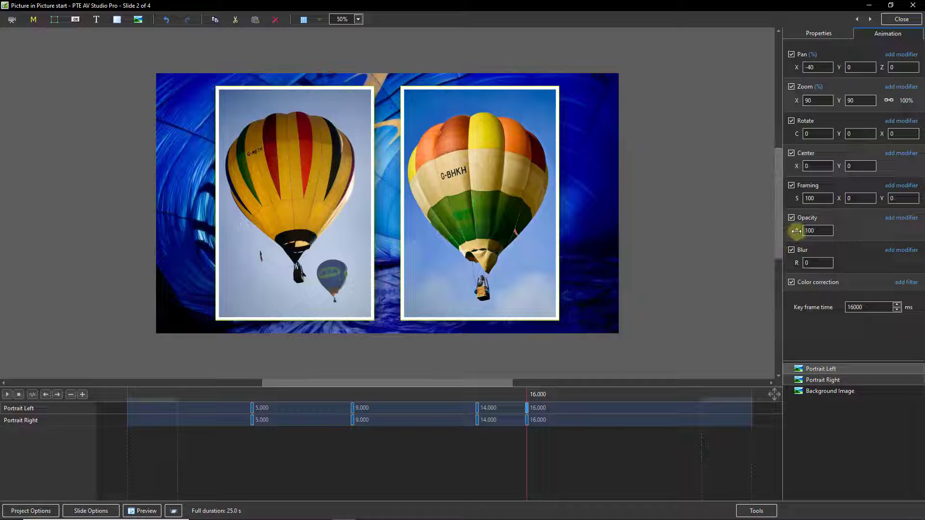
Step: Drop both portraits' opacity to about 0 at 16 seconds and compare the fade with 14 seconds
left_click_drag(795, 230, 734, 235)
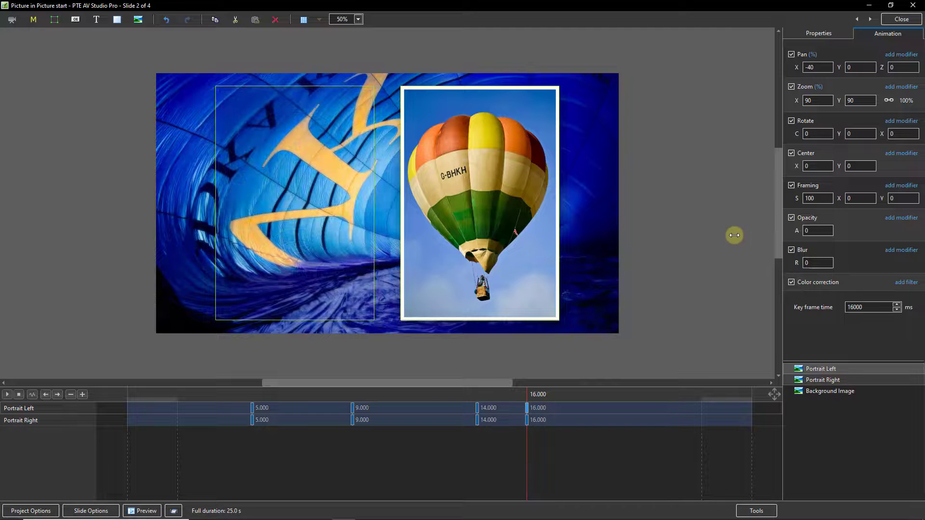
left_click(527, 420)
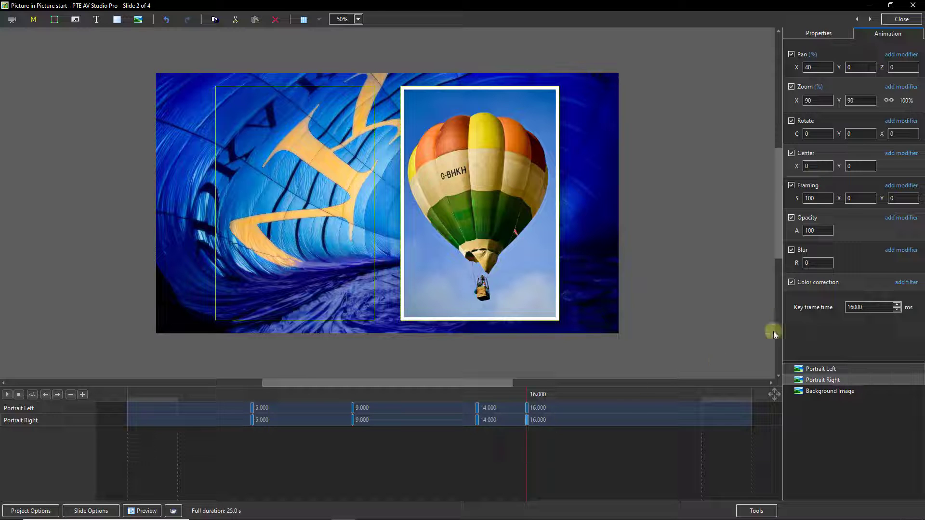
left_click_drag(797, 230, 737, 237)
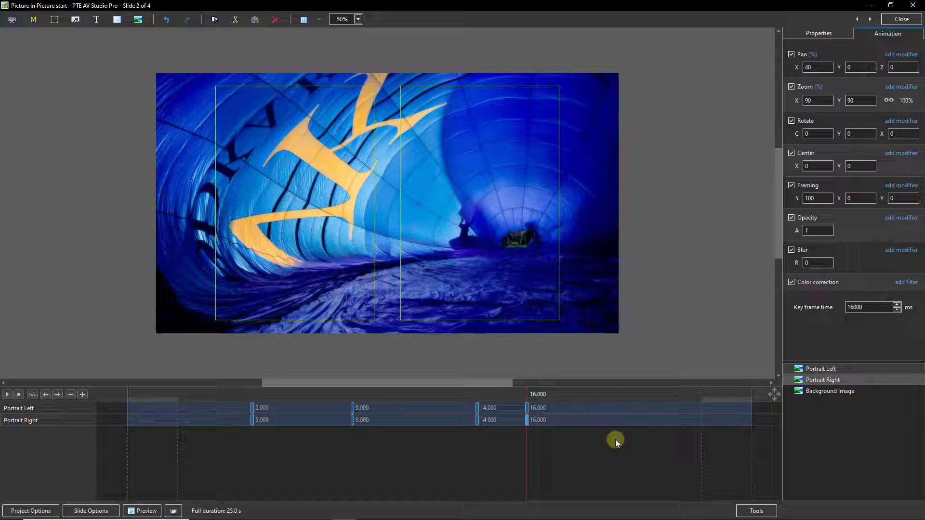
left_click(527, 408)
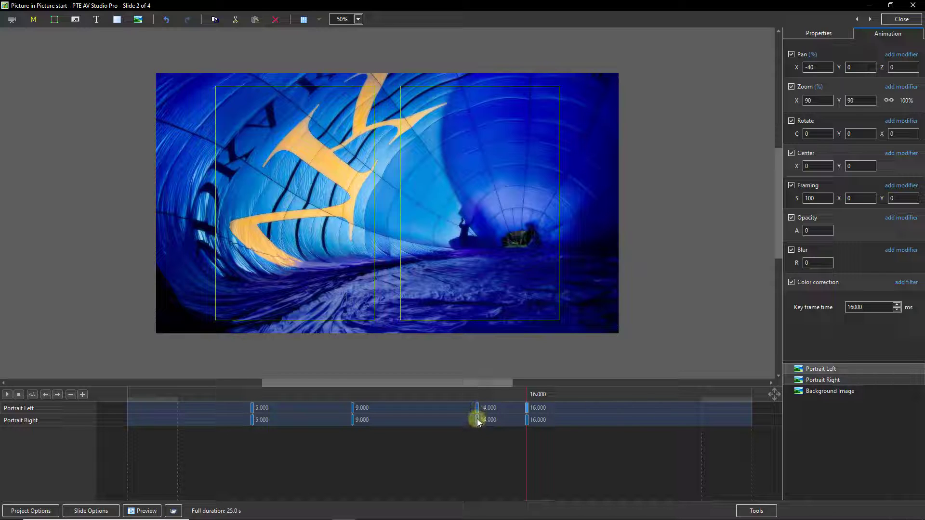
left_click(478, 422)
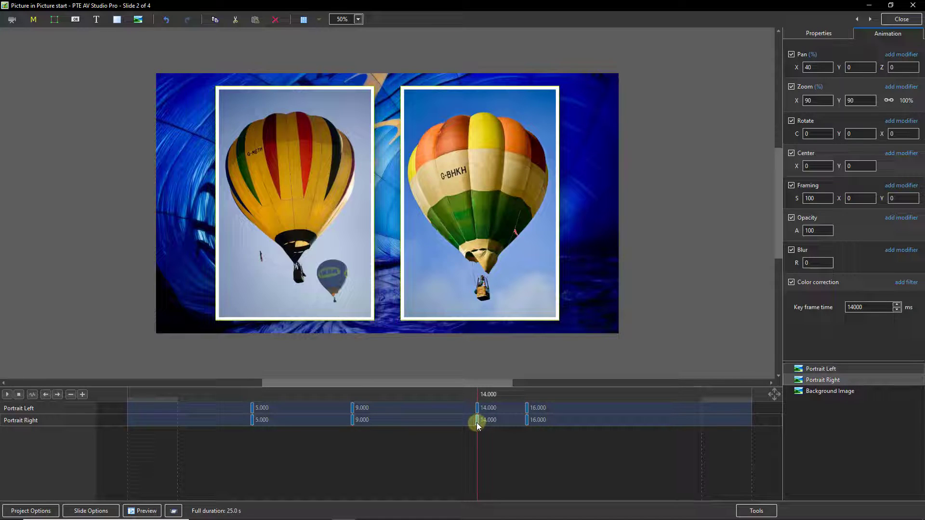
left_click(527, 420)
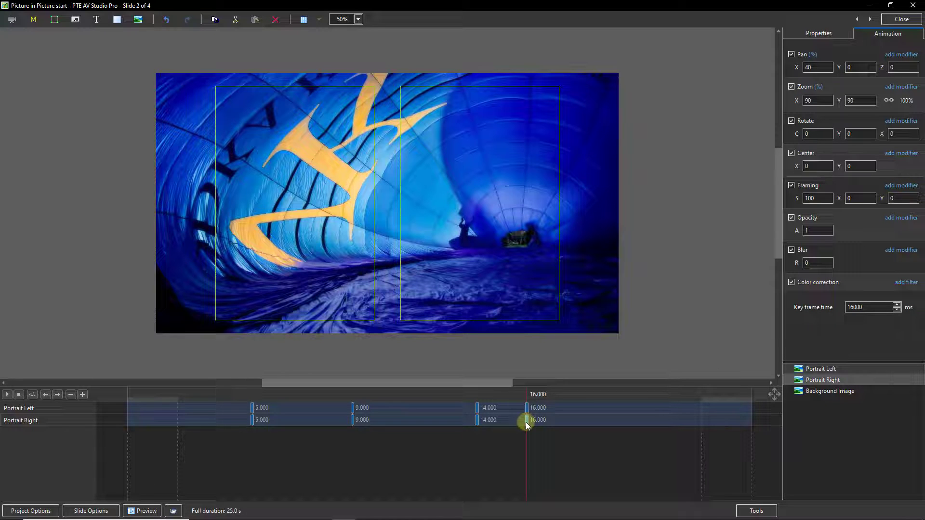
left_click(477, 421)
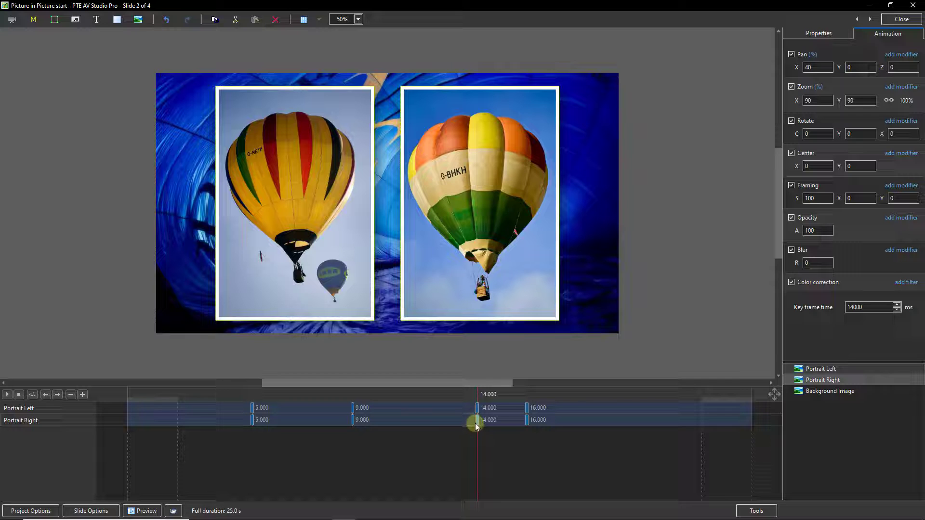
Step: Bring up the pan modifier list to reach the Animation speed options
left_click(901, 54)
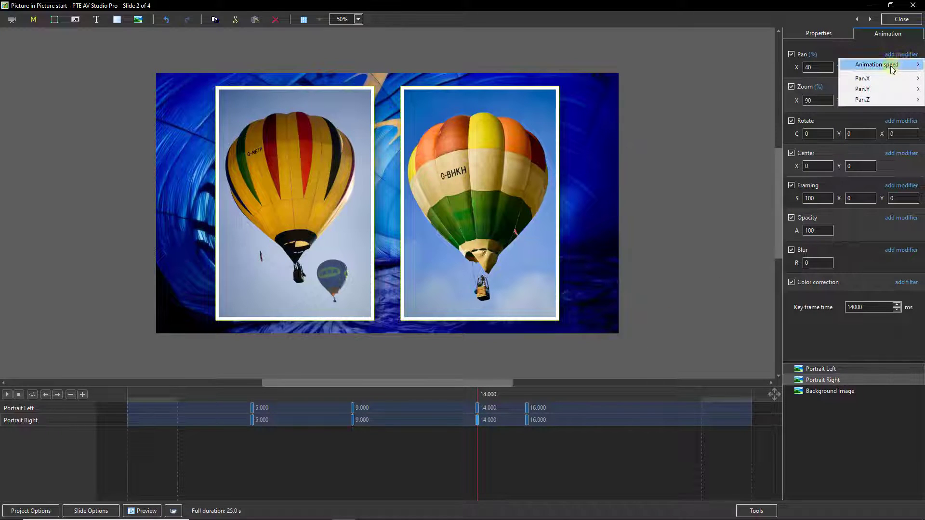
mouse_move(890, 67)
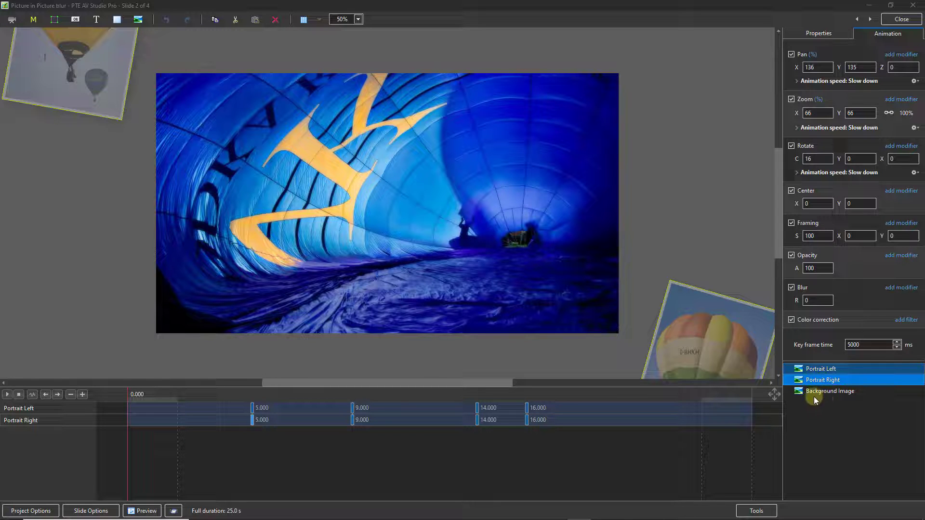
Step: Show the Background Image's keyframes and preview it between its 6.964 and 9-second keyframes
left_click(810, 391, "ctrl")
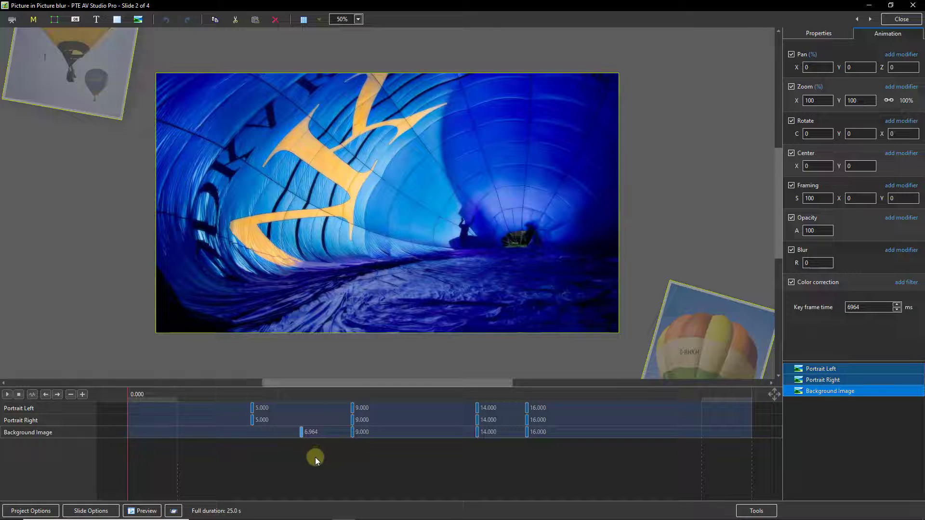
left_click(301, 433)
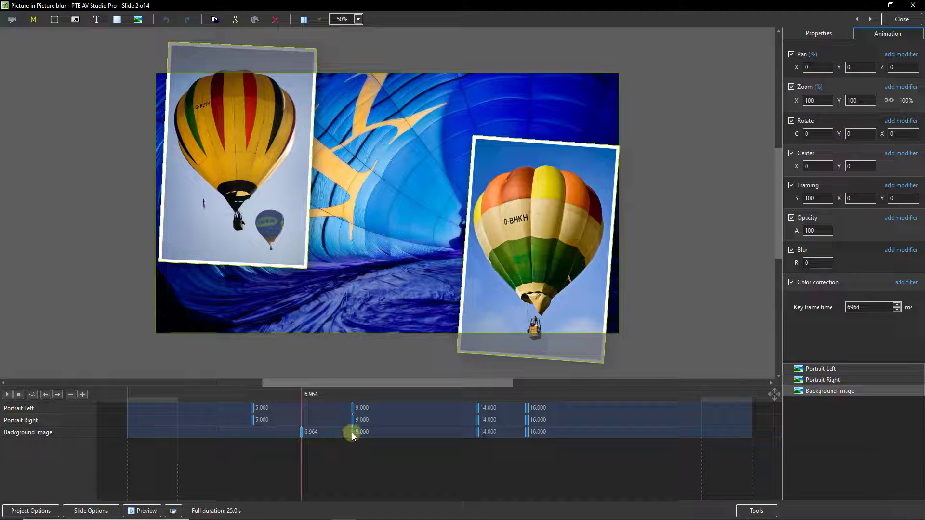
mouse_move(300, 453)
left_mouse_down()
mouse_move(353, 455)
mouse_move(302, 458)
left_mouse_up()
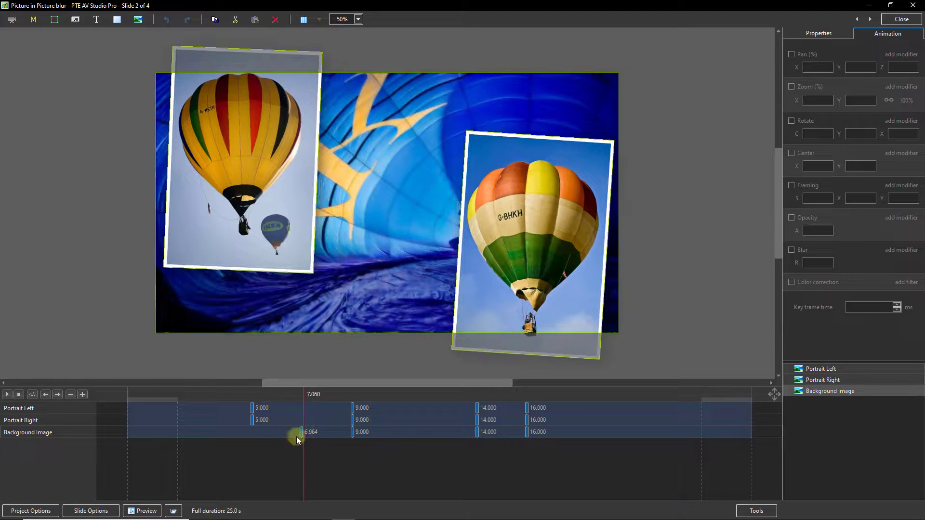
left_click(301, 436)
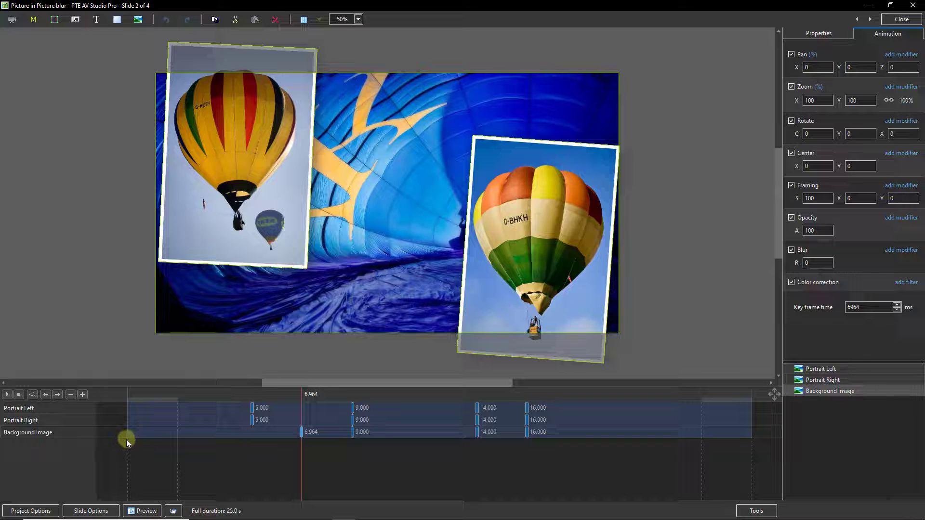
left_click(299, 435)
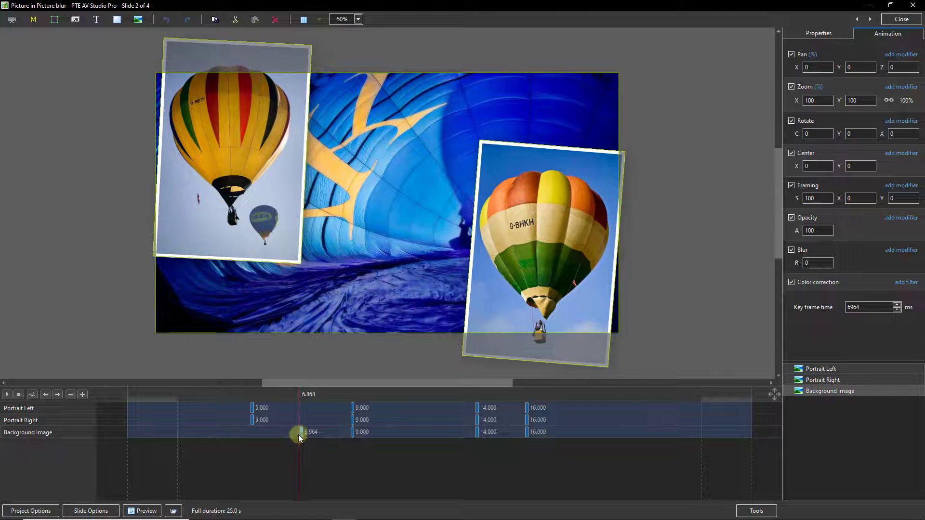
left_click_drag(299, 449, 347, 445)
left_click(355, 434)
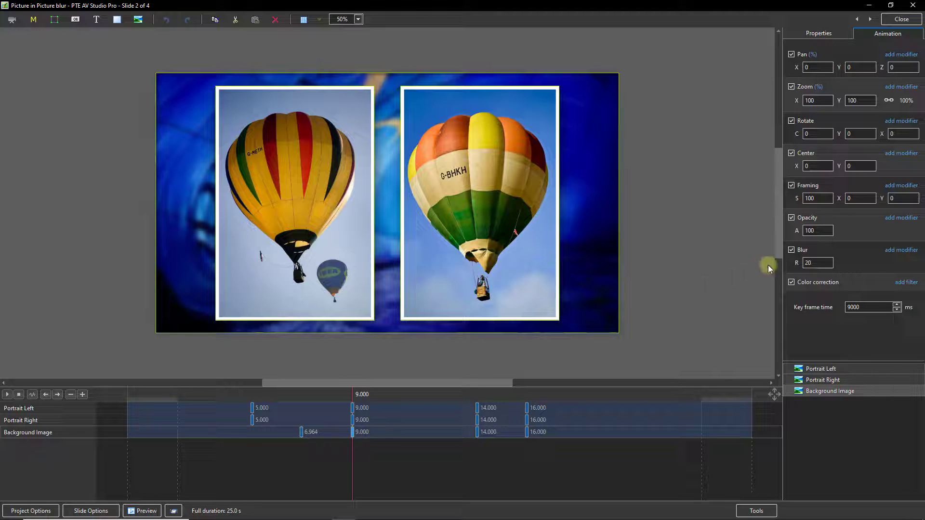
Step: Rework the background's blur and start lowering its opacity at the 9-second keyframe
left_click(811, 265)
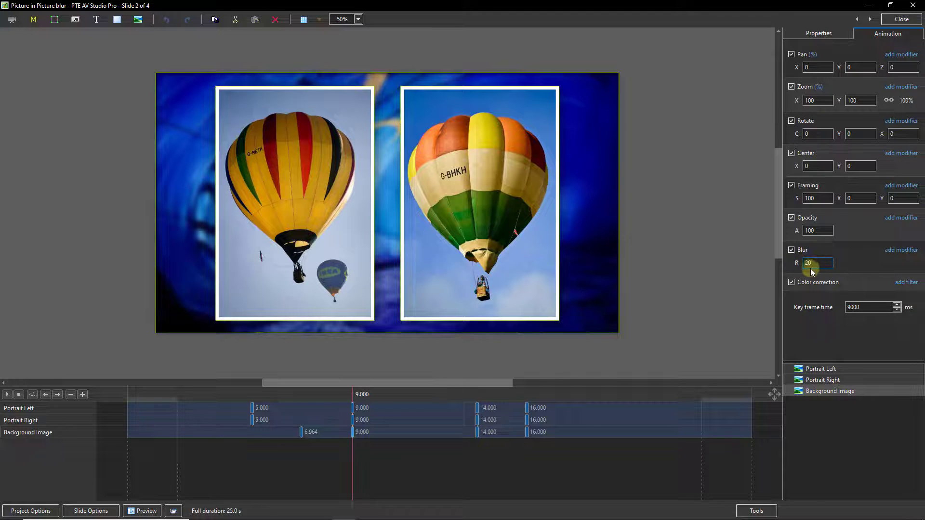
left_click_drag(812, 265, 798, 264)
type("0")
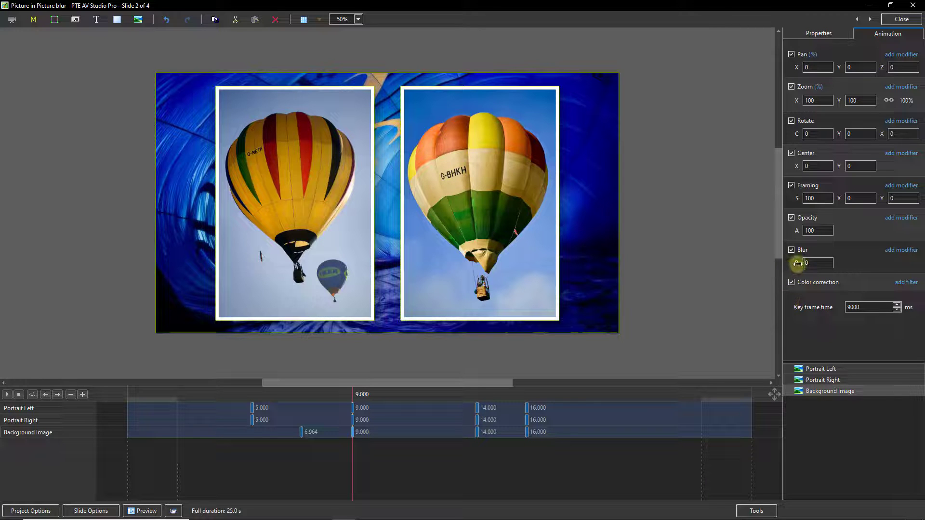
left_click_drag(791, 263, 803, 266)
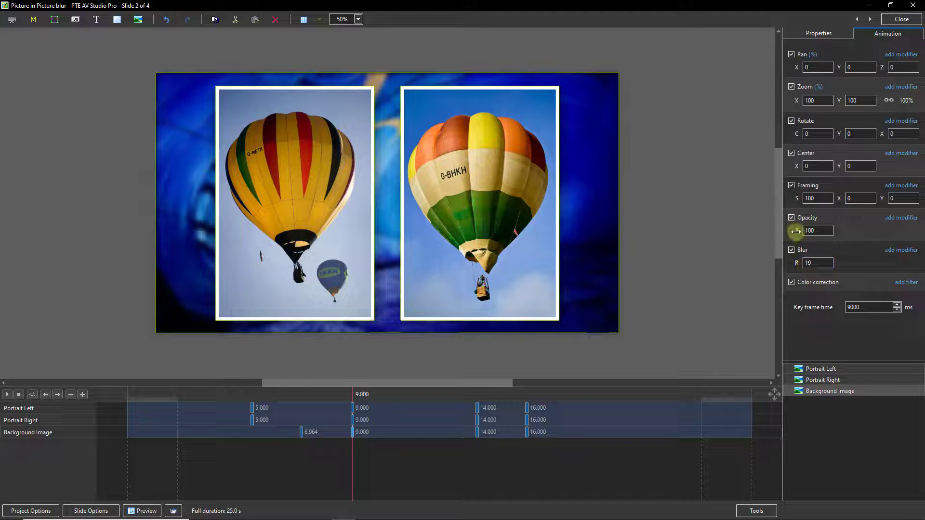
left_click_drag(796, 231, 785, 232)
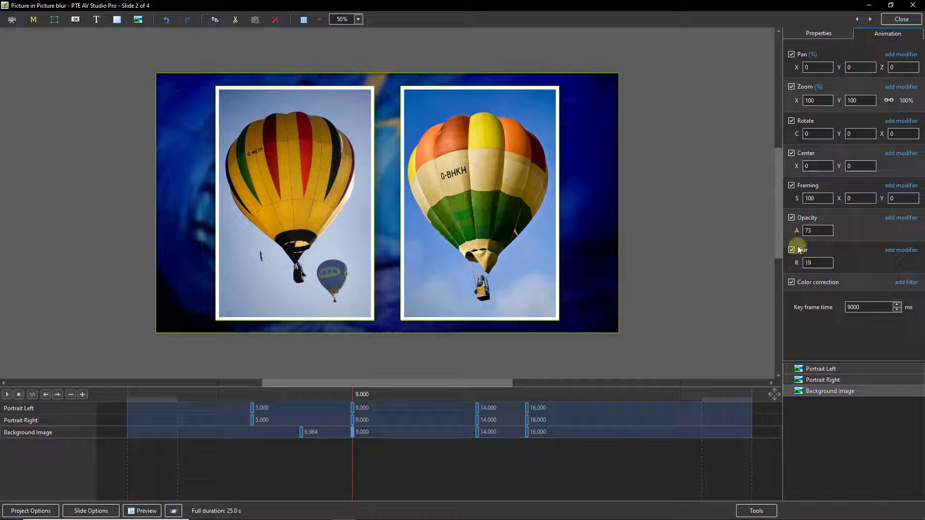
left_click(810, 230)
Step: Give the background opacity 73 and blur 19 at 14 seconds, then preview around 15 seconds
left_click(477, 432)
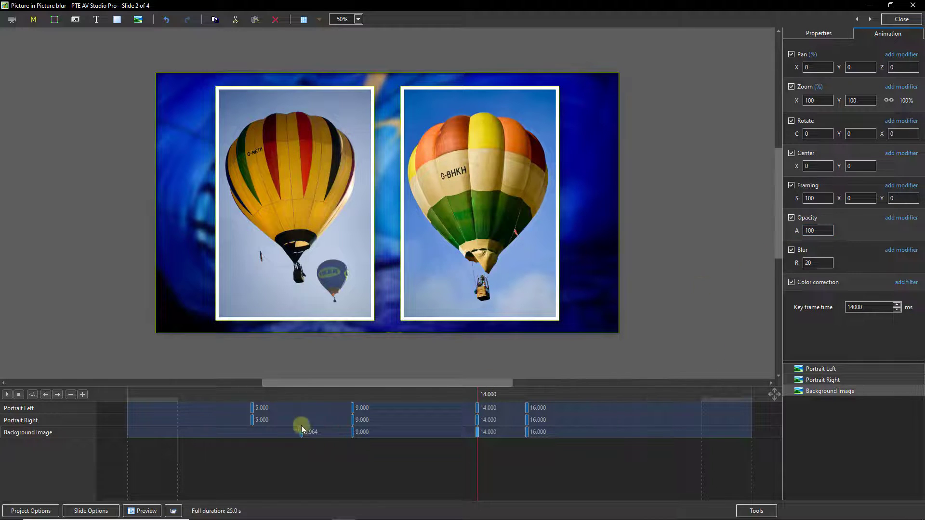
left_click(352, 433)
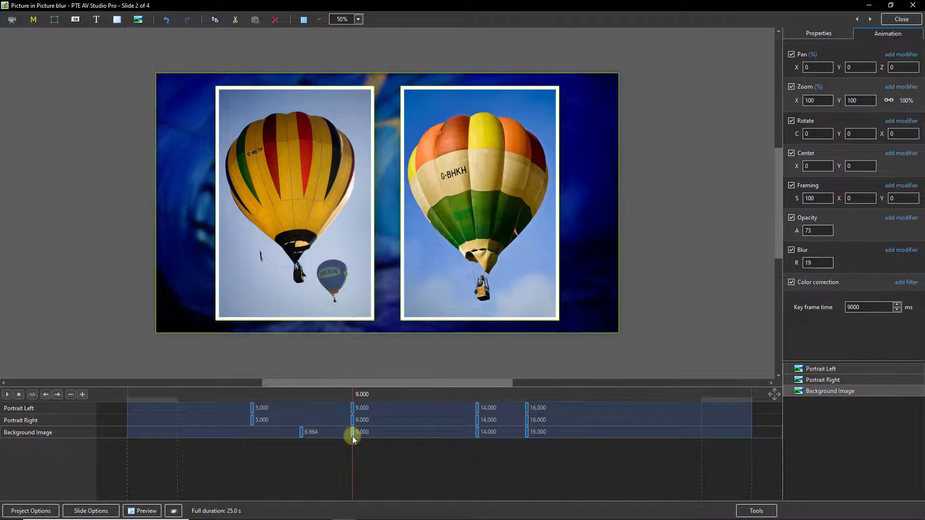
left_click(477, 432)
left_click_drag(819, 231, 793, 234)
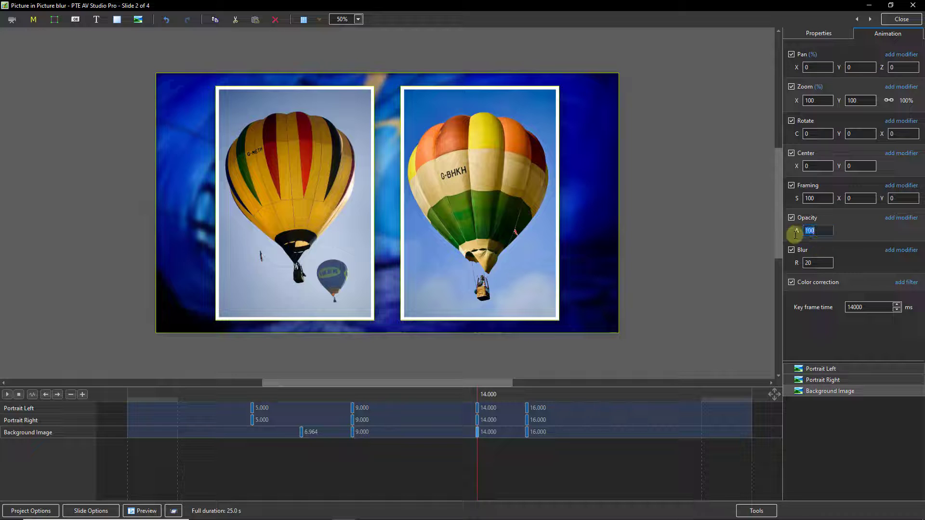
type("73")
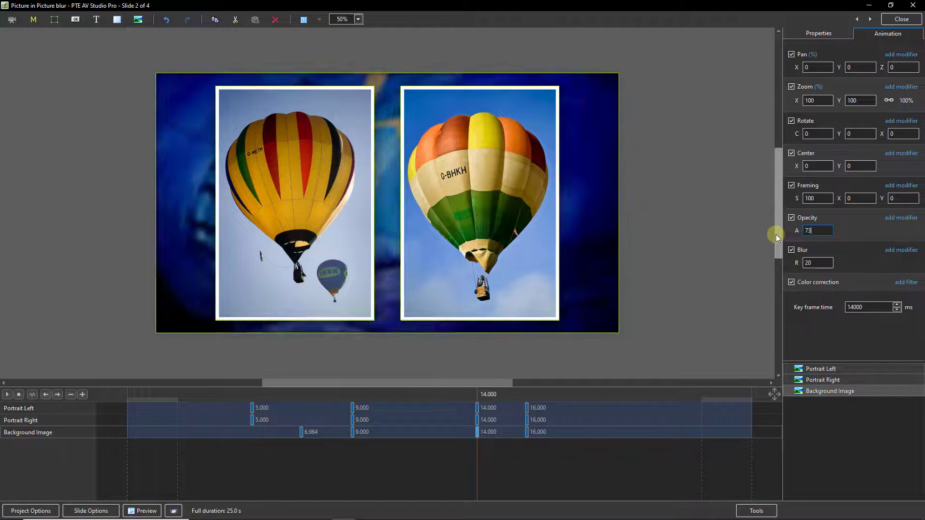
left_click_drag(813, 264, 768, 266)
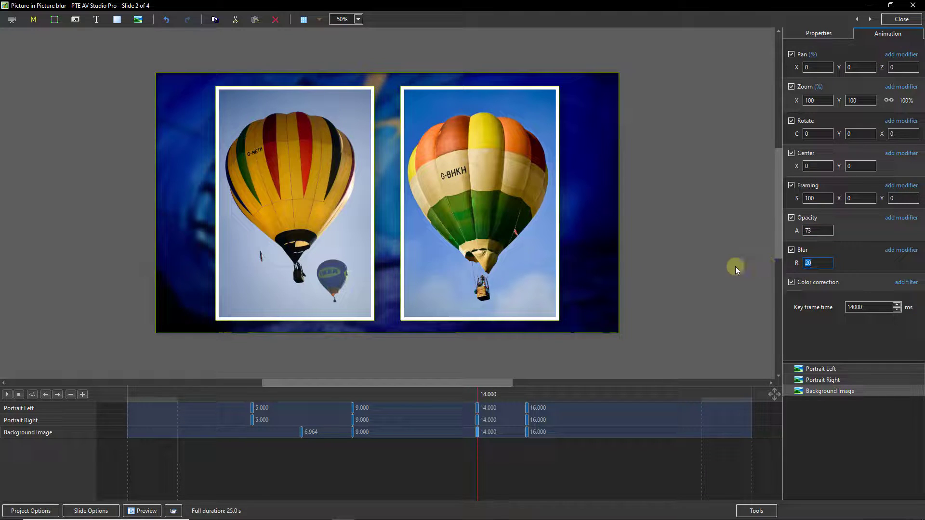
type("19")
left_click(476, 443)
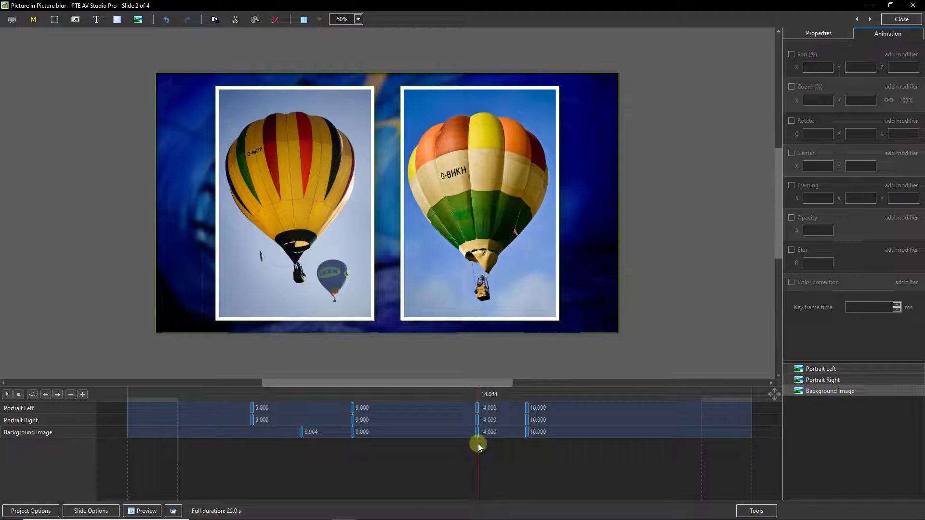
left_click_drag(478, 444, 529, 449)
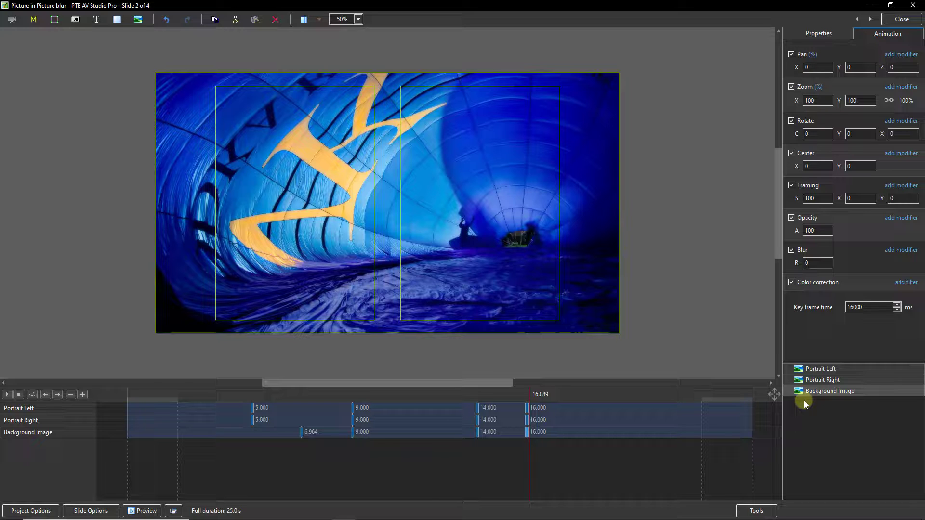
Step: Select only the Background Image object and show its Properties
key("ctrl+a")
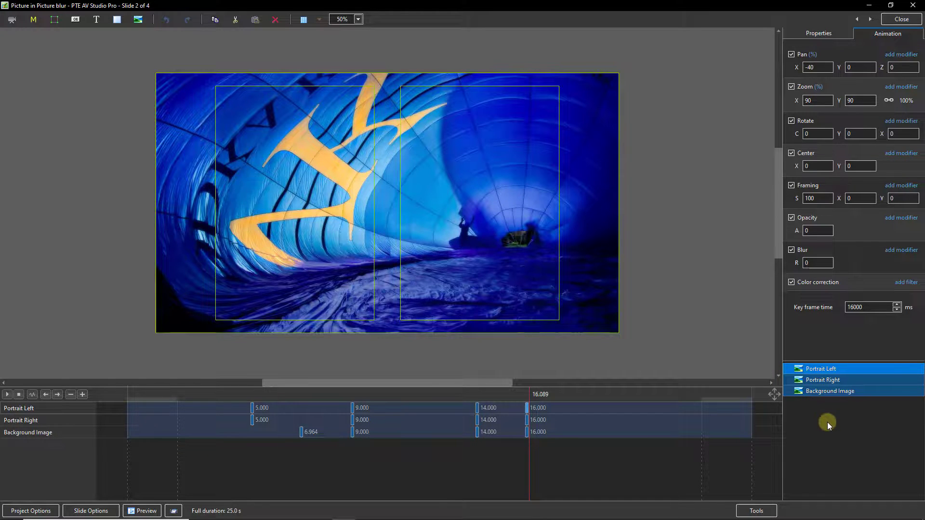
left_click(823, 420)
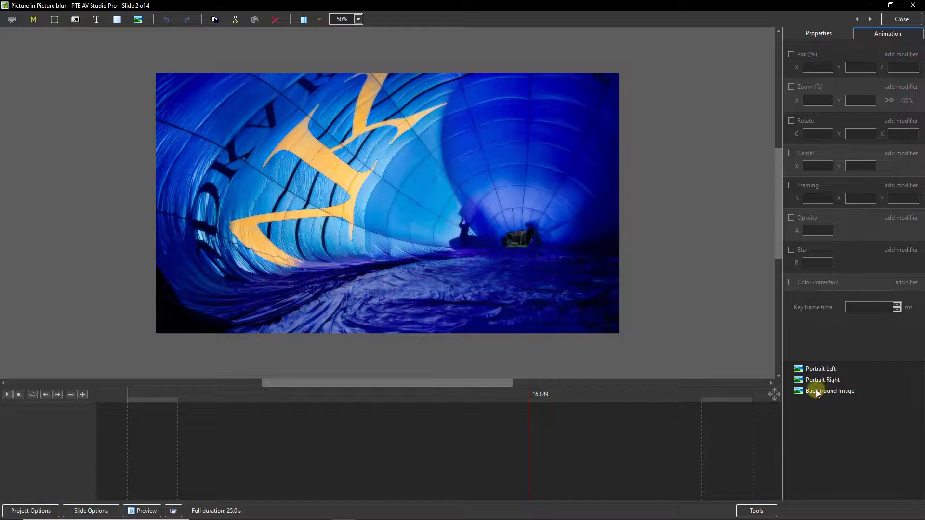
left_click(818, 393)
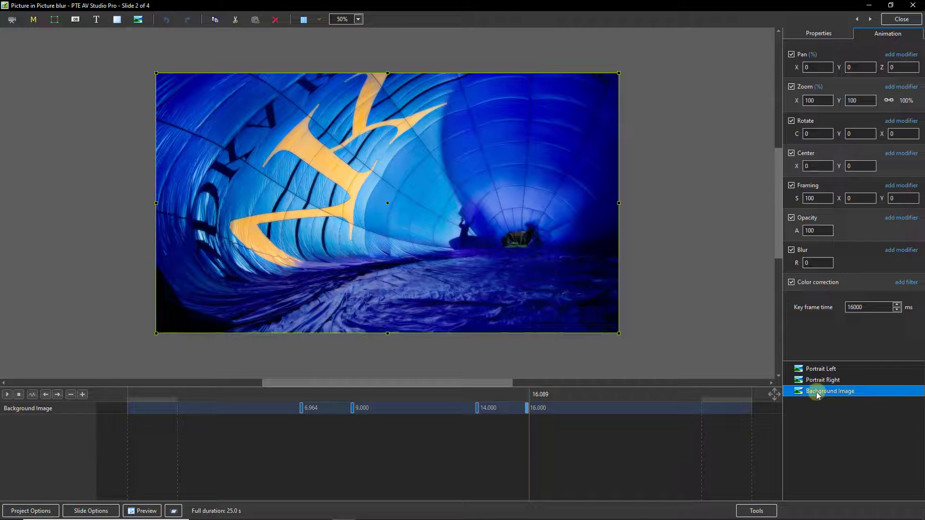
left_click(818, 35)
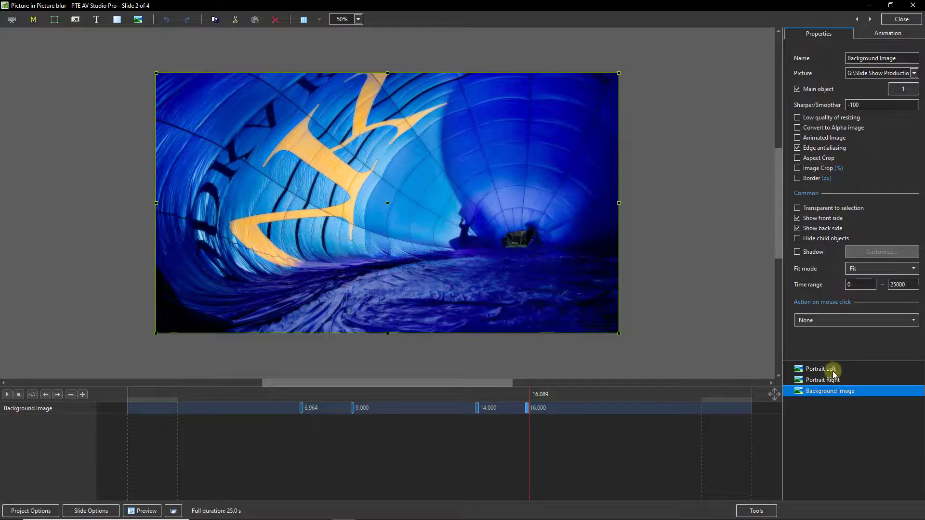
Step: Make Portrait Left main object 2 and Portrait Right main object 3, then close the editor
left_click(817, 371)
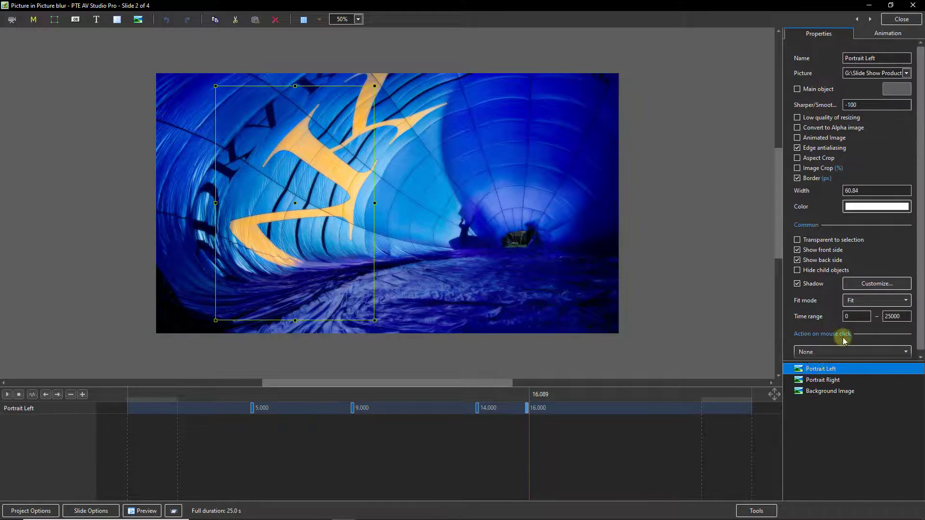
left_click(797, 88)
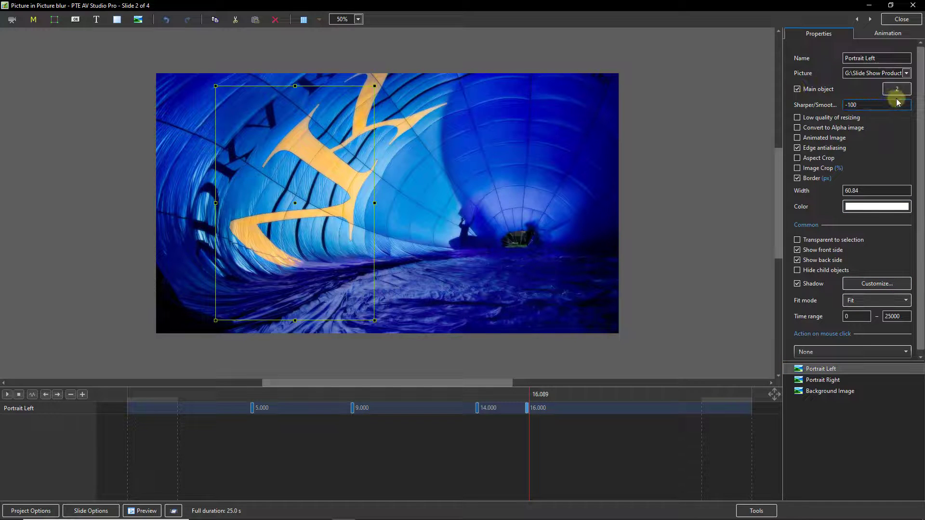
left_click(814, 382)
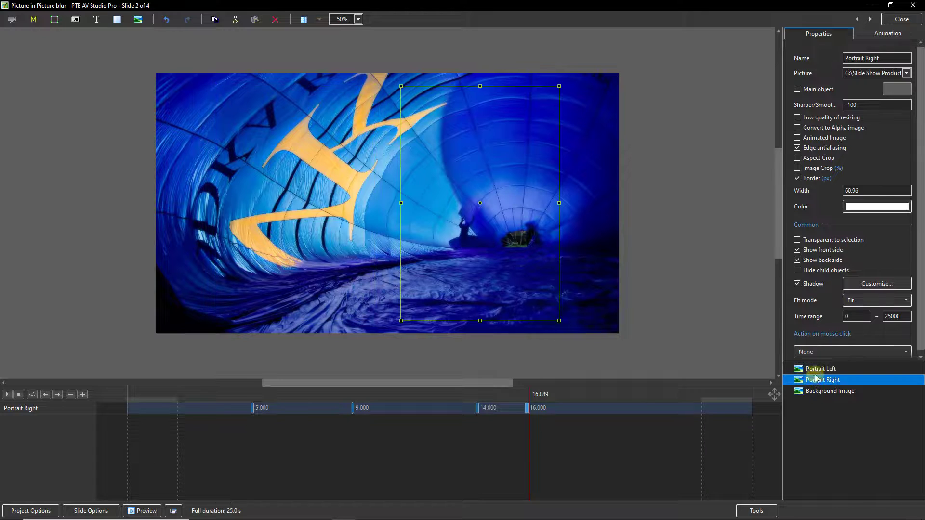
left_click(797, 89)
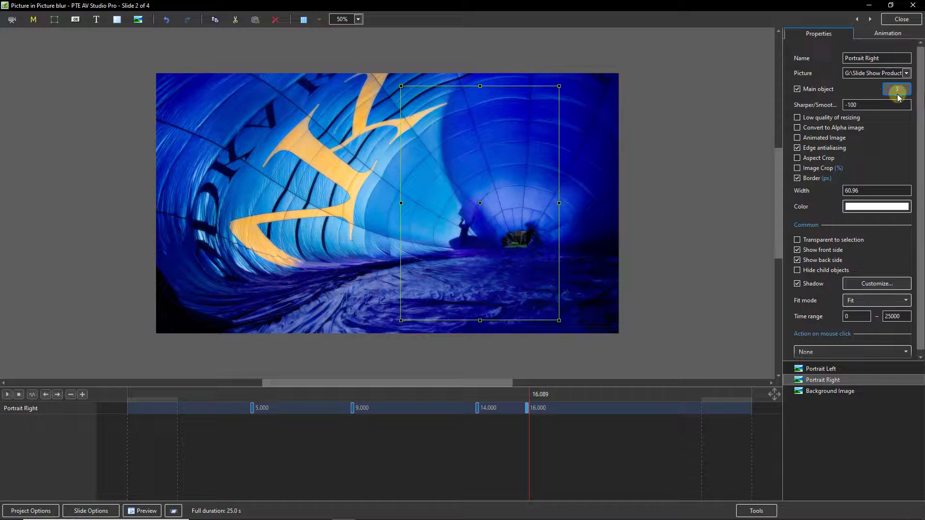
left_click(902, 19)
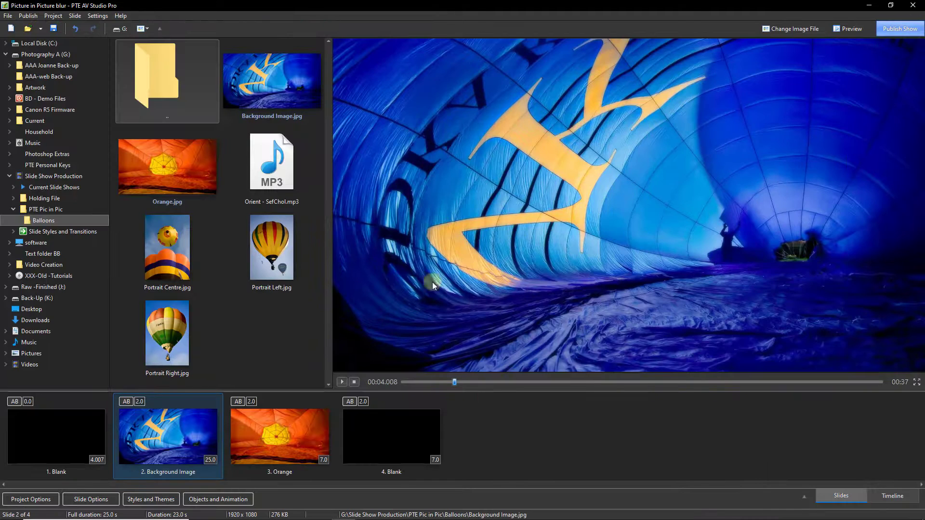
Step: Save slide 2 as a new three-image style named '2 Inset Images' in the custom demo category
left_click(150, 499)
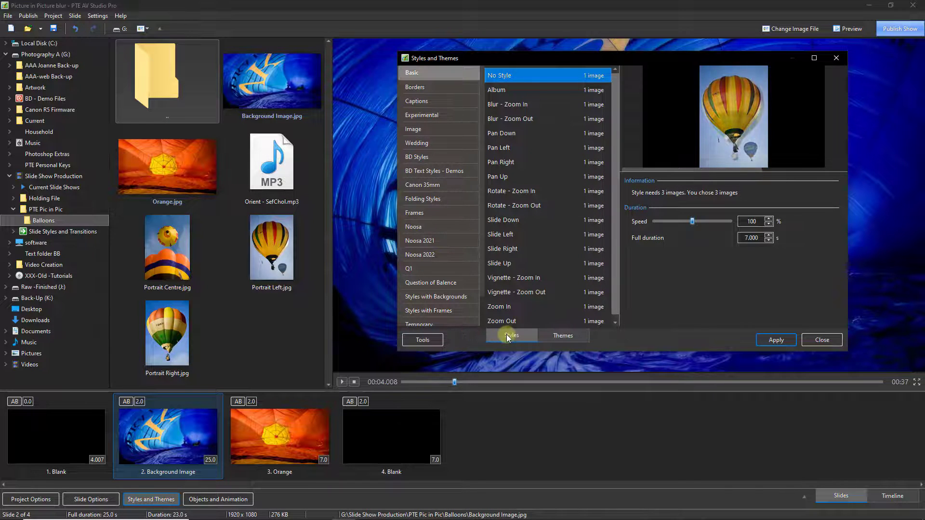
left_click(423, 340)
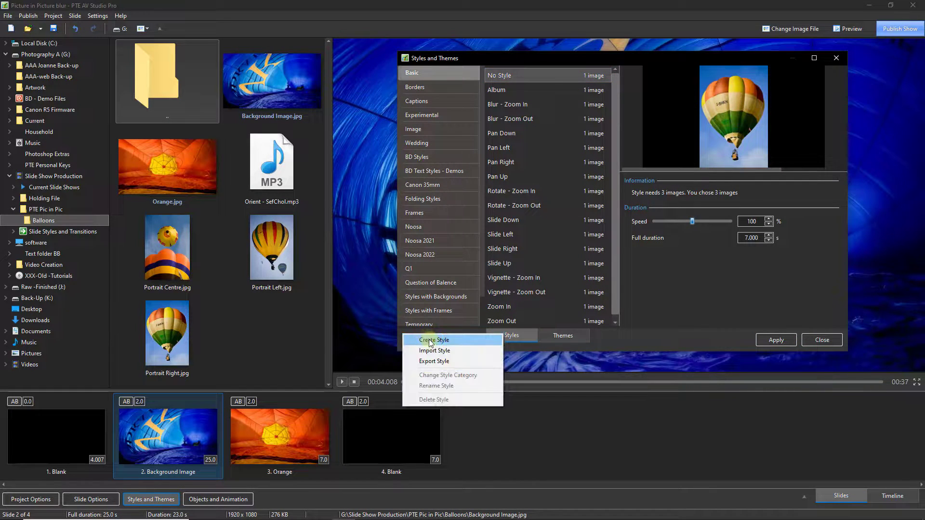
left_click(424, 341)
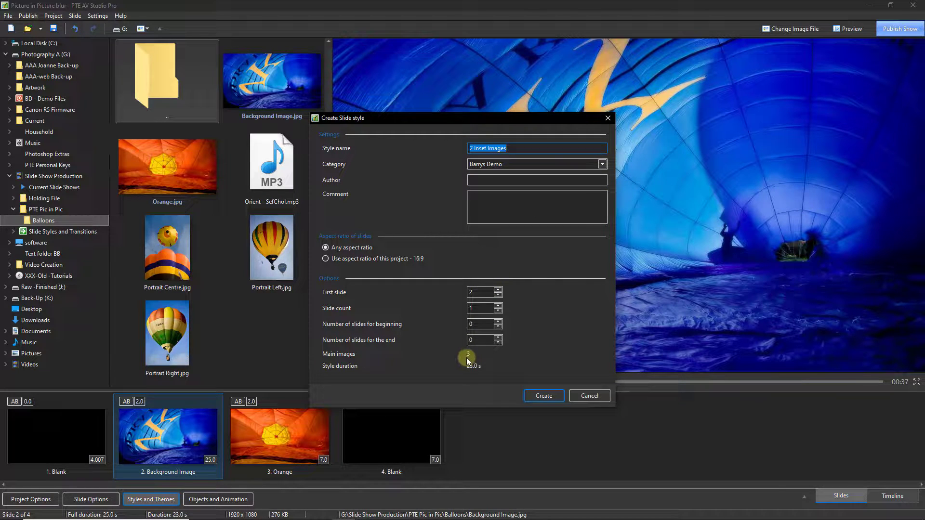
left_click(537, 396)
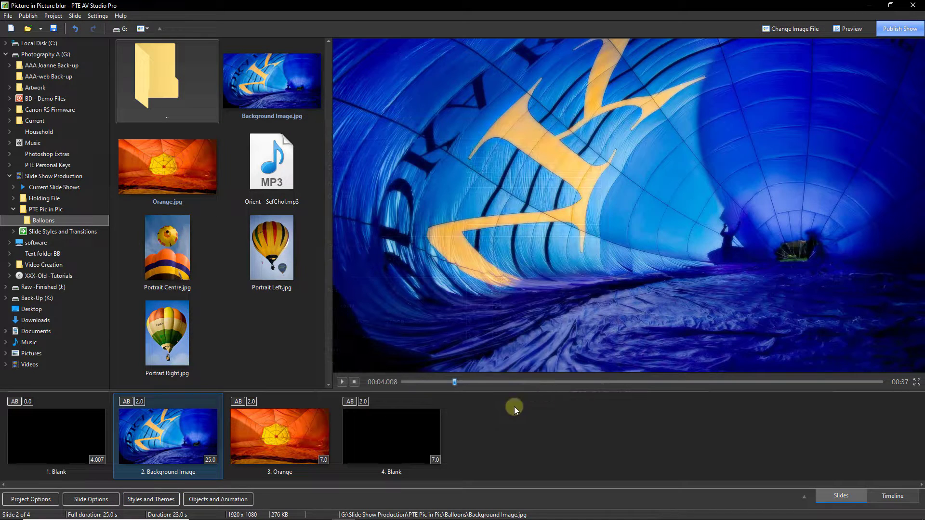
Step: Save the project and add Orange, Portrait Right and Portrait Centre as new slides
key("ctrl+s")
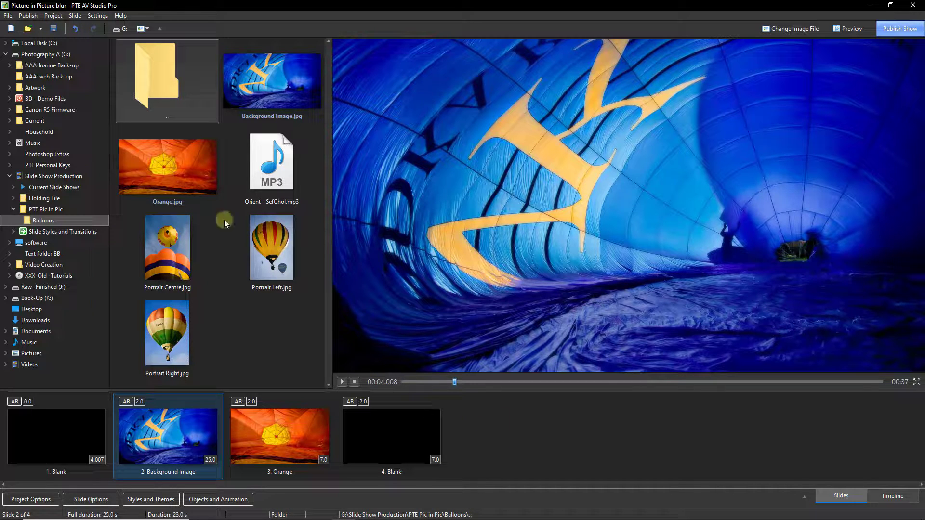
double_click(164, 164)
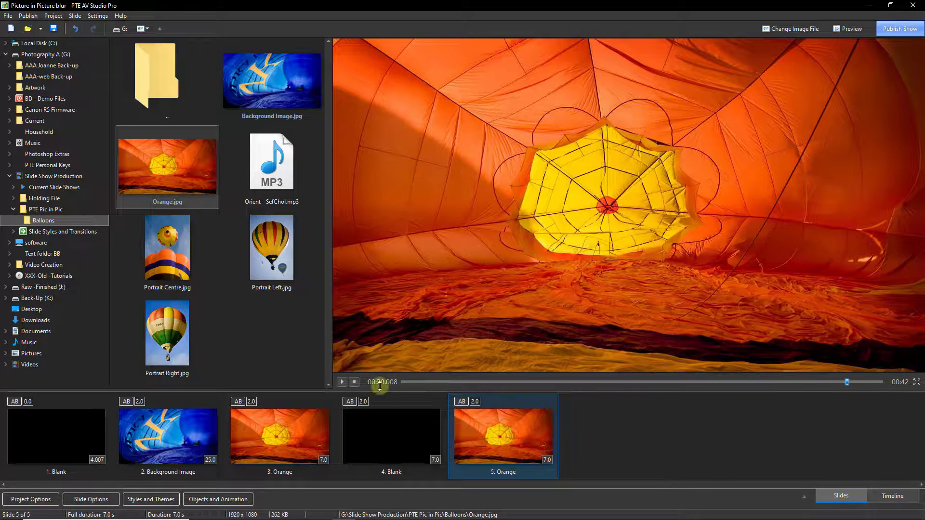
double_click(169, 326)
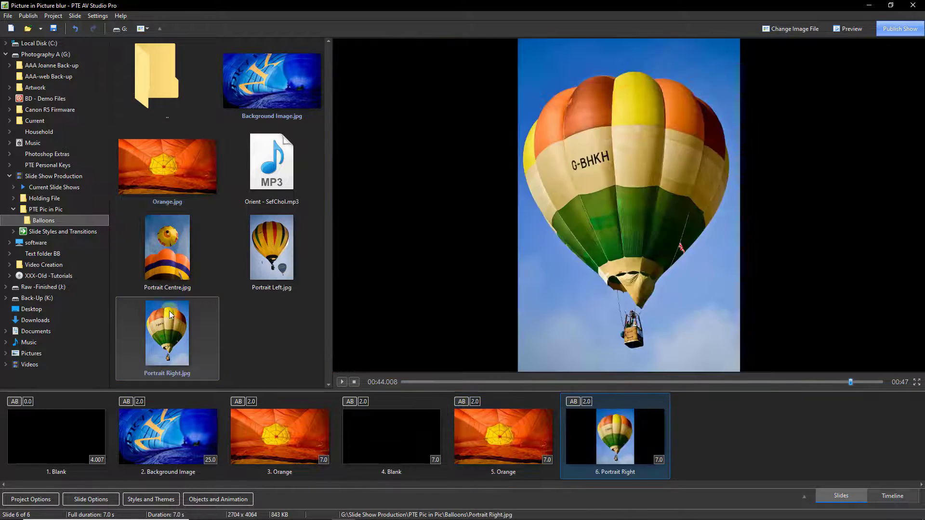
double_click(164, 247)
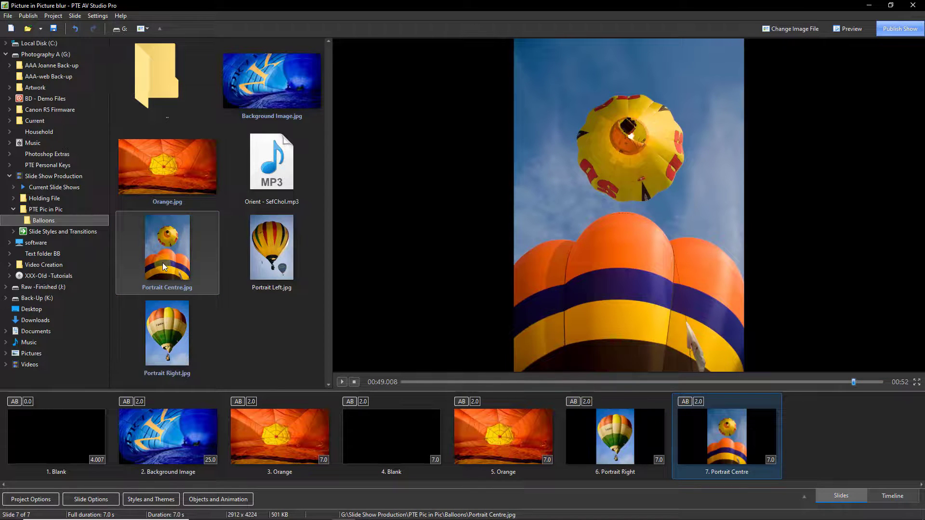
Step: Stop the preview and select slides 5, 6 and 7 together
left_click(354, 382)
left_click(513, 432)
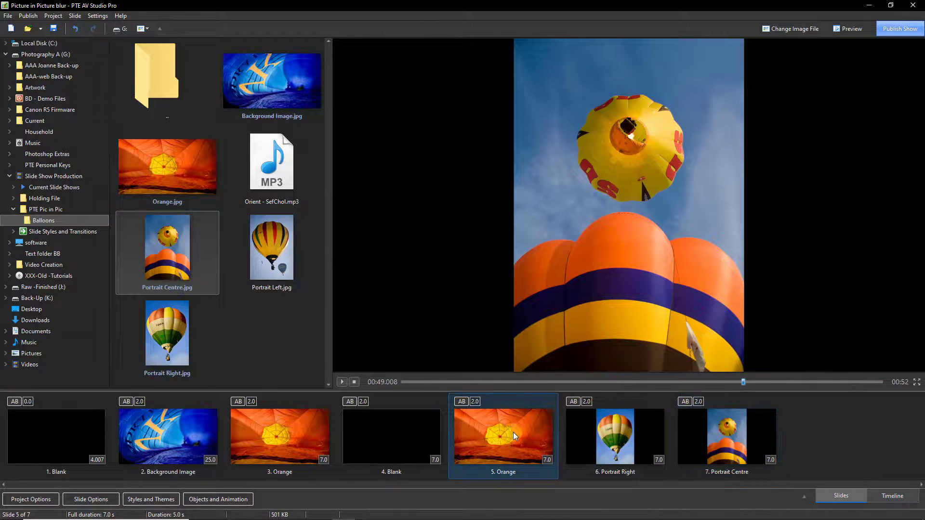
left_click(626, 433, "ctrl")
left_click(712, 431, "ctrl")
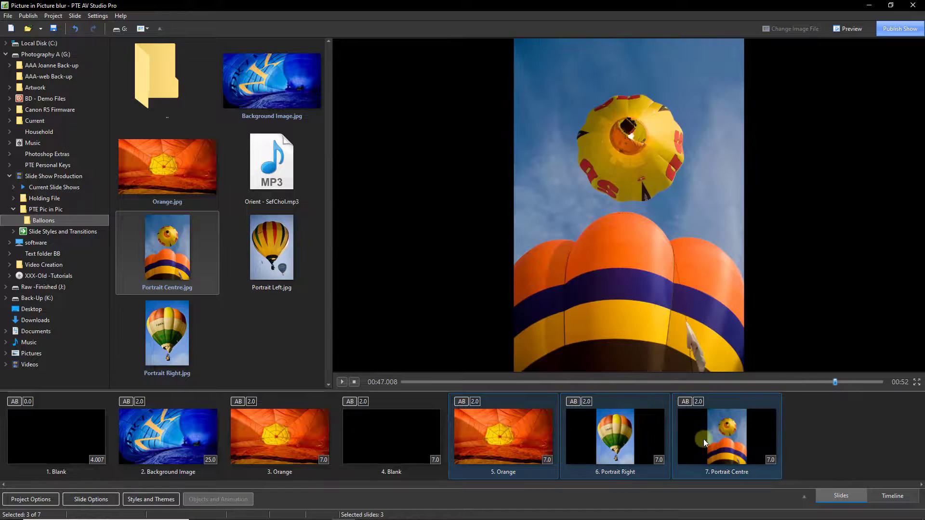
Step: Apply the '2 Inset Images' style to slides 5–7, creating one 25-second Orange slide, then select slide 4
left_click(149, 499)
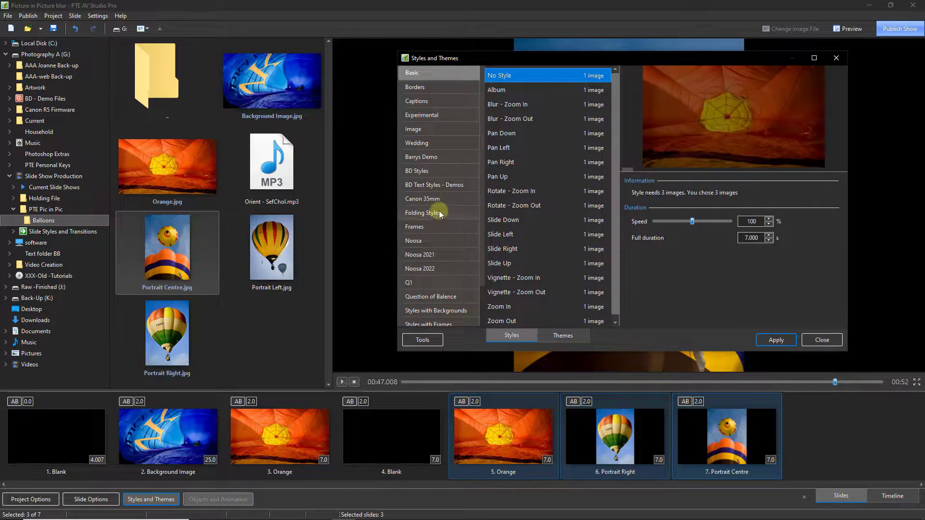
left_click(435, 158)
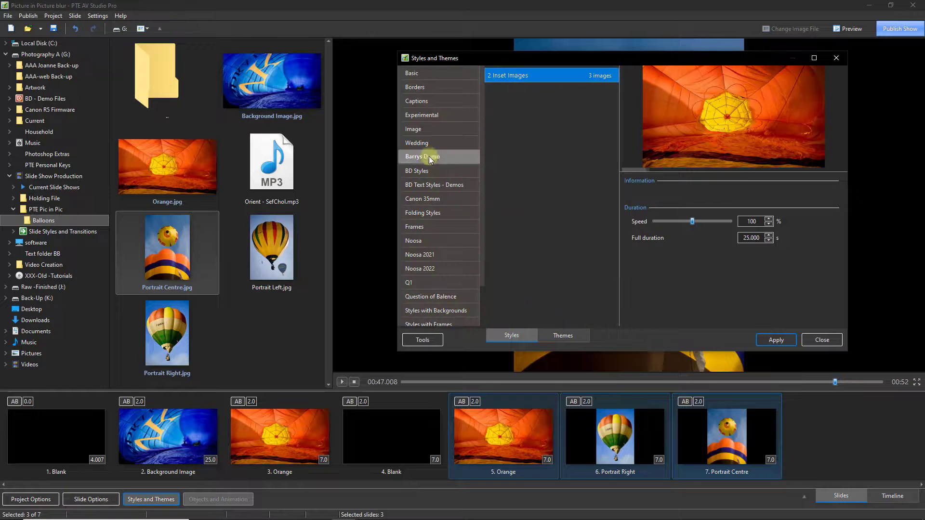
double_click(502, 77)
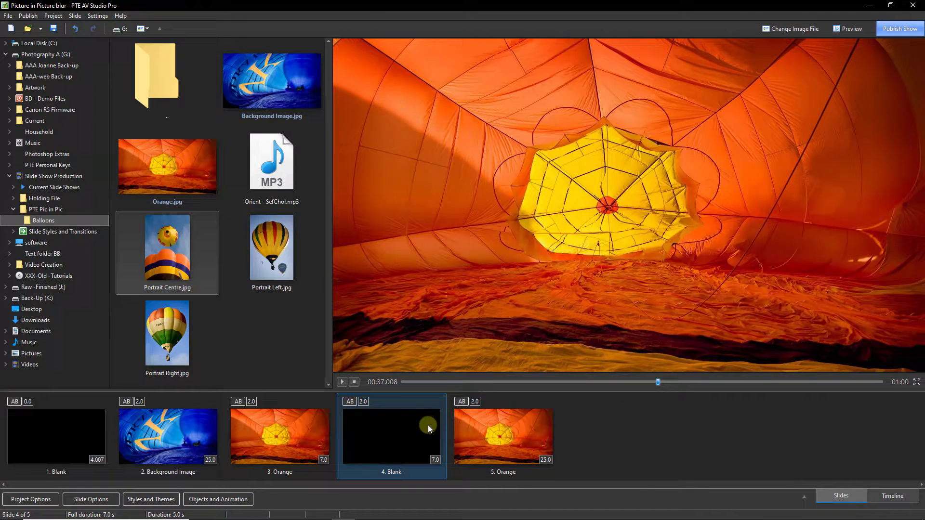
left_click(428, 427)
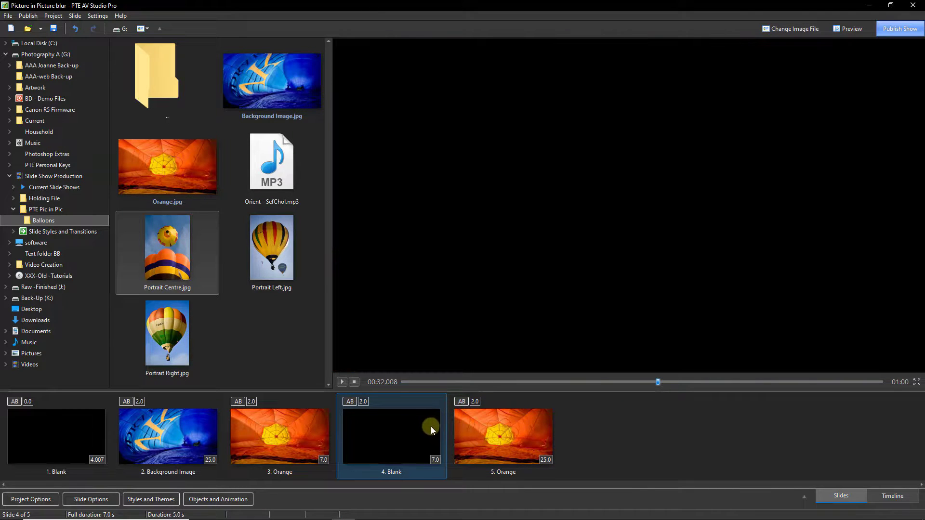